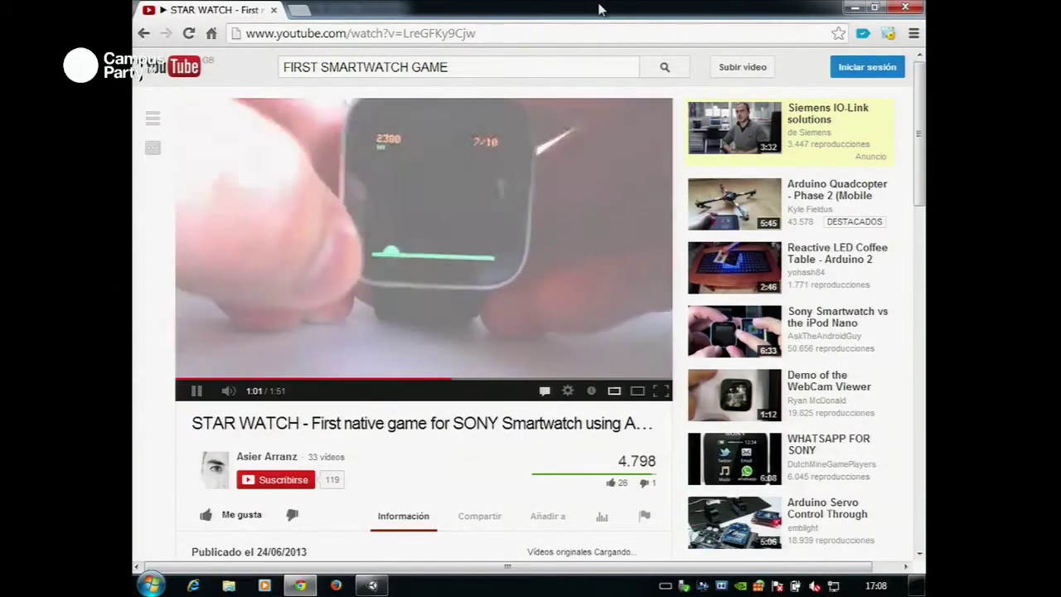
# Step: Close the STAR WATCH video page in the browser and switch to the Unity editor
pyautogui.click(274, 10)
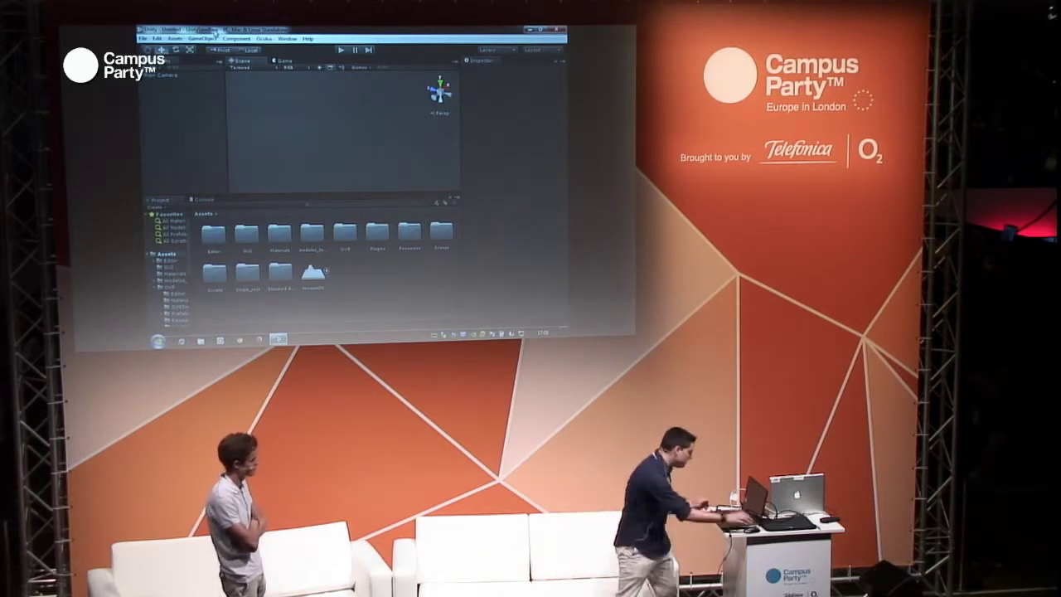
pyautogui.click(202, 38)
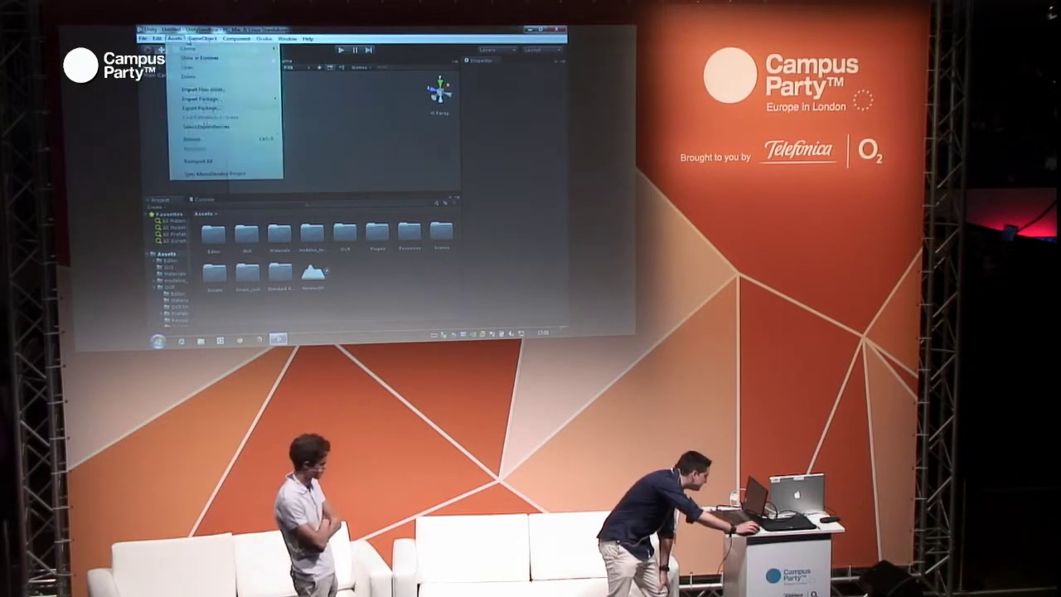
pyautogui.press('Escape')
pyautogui.press('super+d')
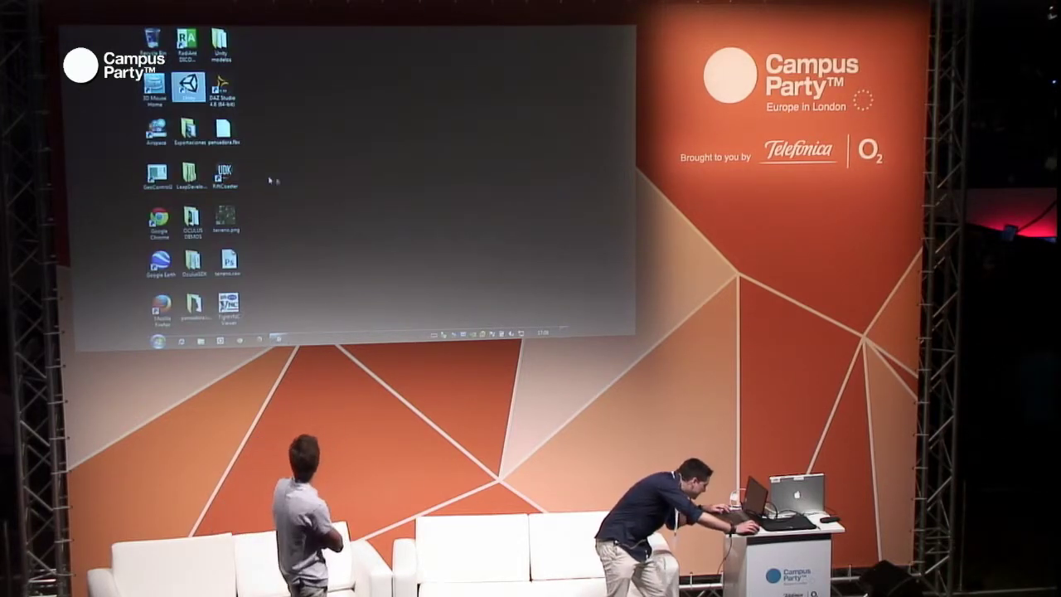
pyautogui.press('super+d')
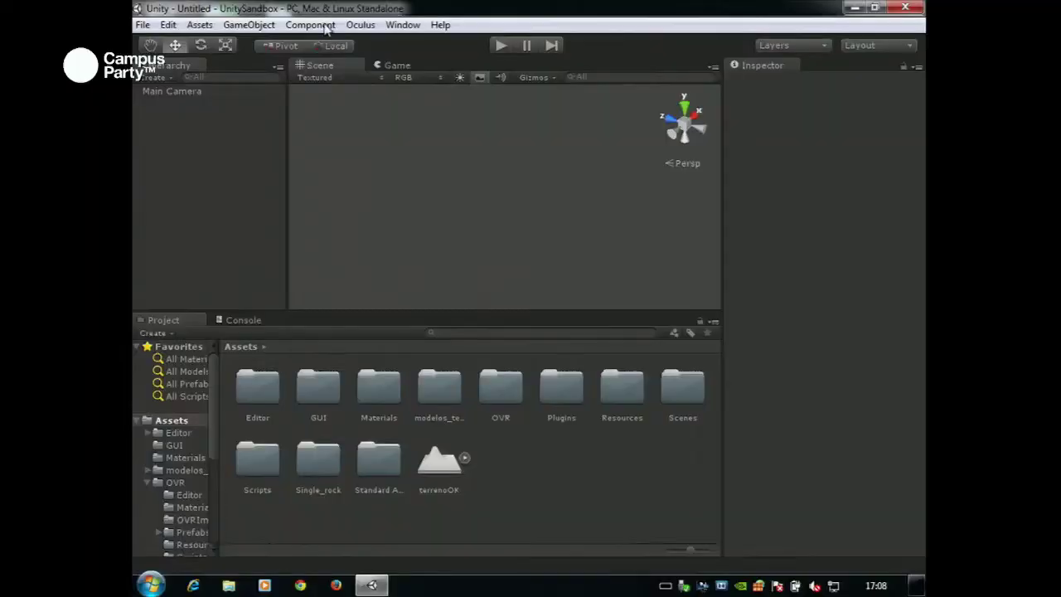
# Step: Add a new Terrain object to the empty scene
pyautogui.click(309, 25)
pyautogui.click(273, 40)
pyautogui.click(250, 25)
pyautogui.moveTo(271, 60)
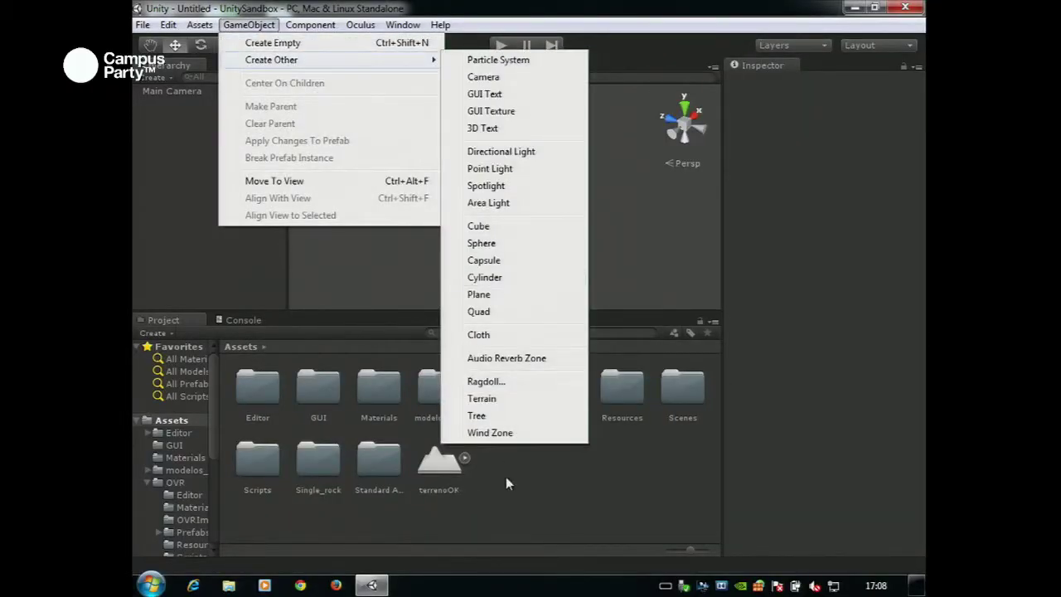
pyautogui.click(490, 399)
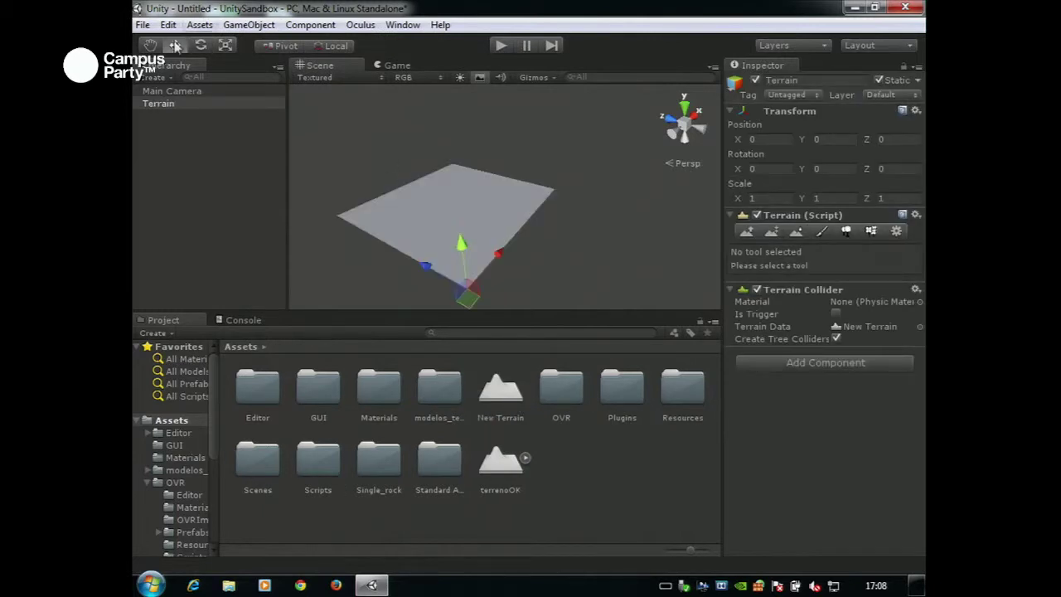
# Step: In the terrain's settings, start a raw heightmap import and choose the heightmap file from the Desktop
pyautogui.doubleClick(165, 103)
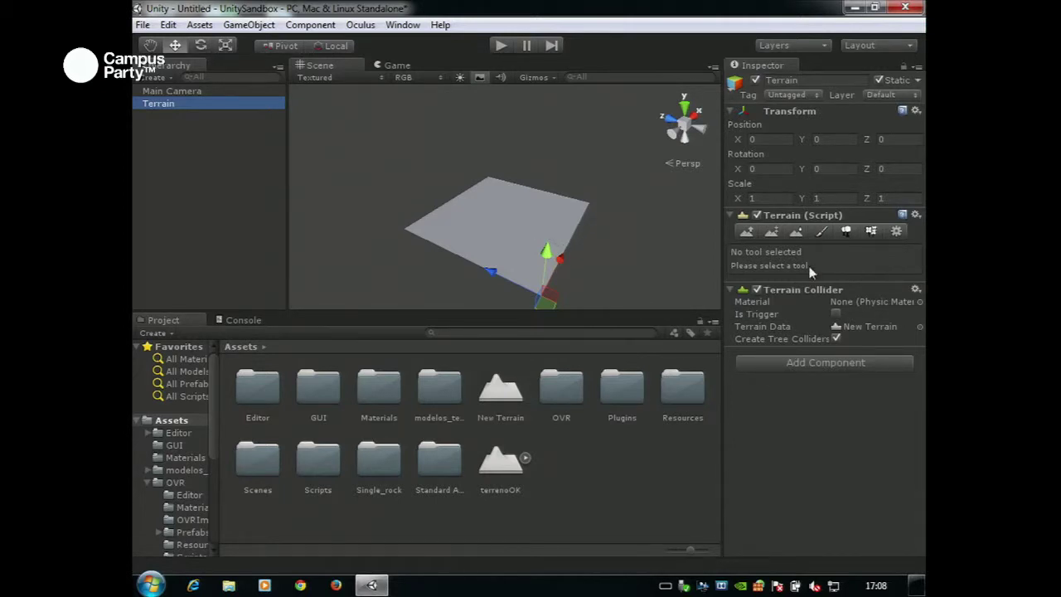
pyautogui.click(897, 231)
pyautogui.scroll(-6, 815, 344)
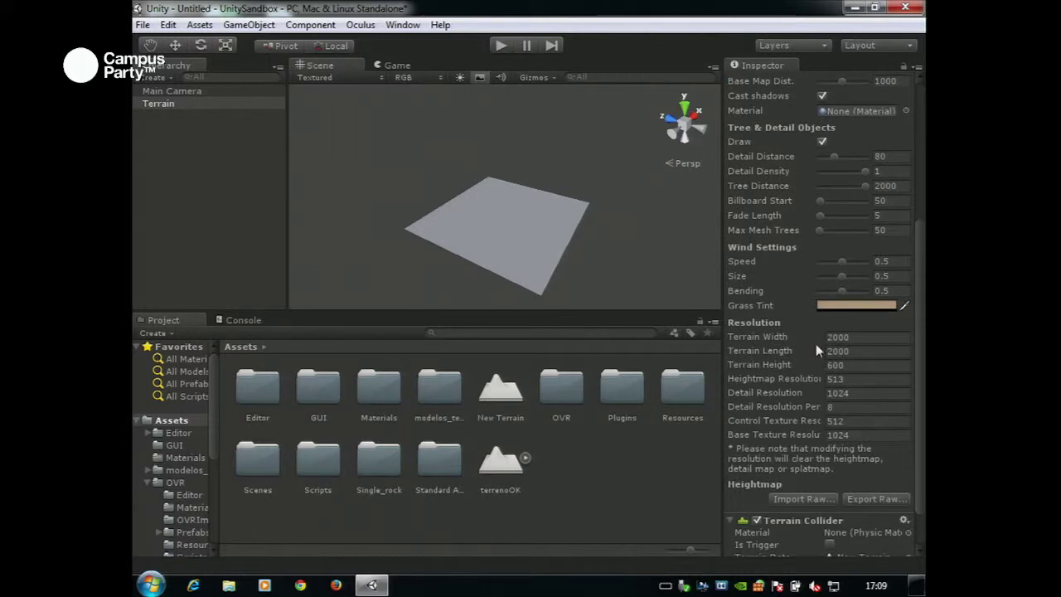
pyautogui.click(803, 453)
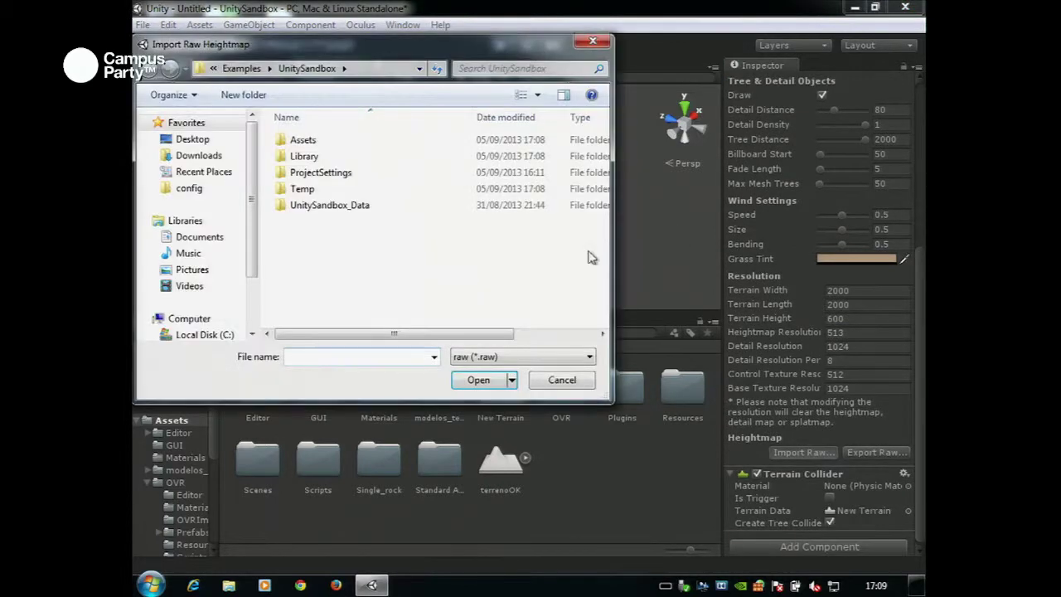
pyautogui.click(184, 141)
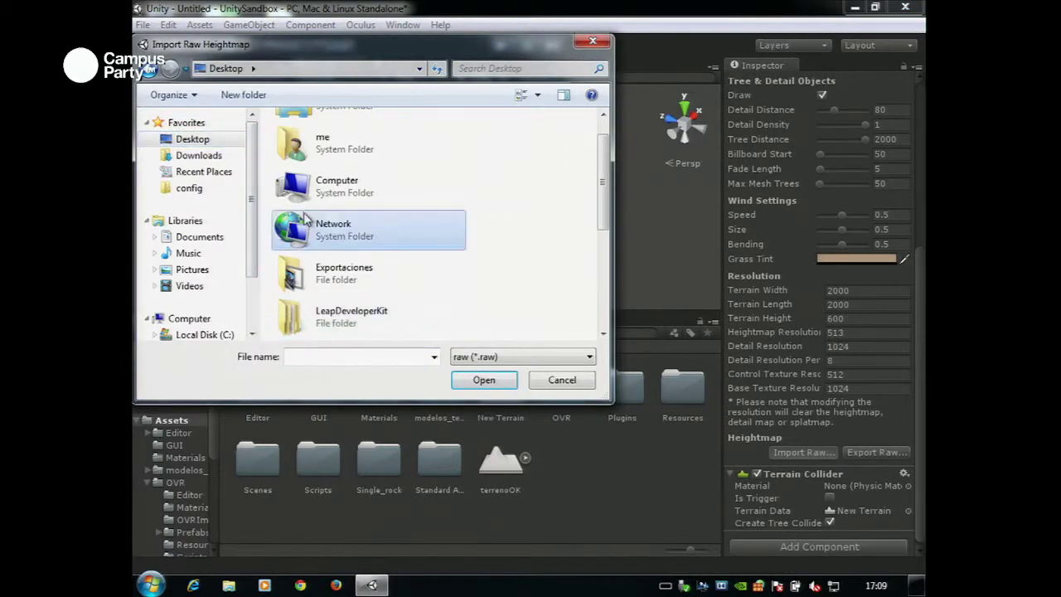
pyautogui.scroll(-5, 331, 241)
pyautogui.click(340, 323)
pyautogui.doubleClick(340, 323)
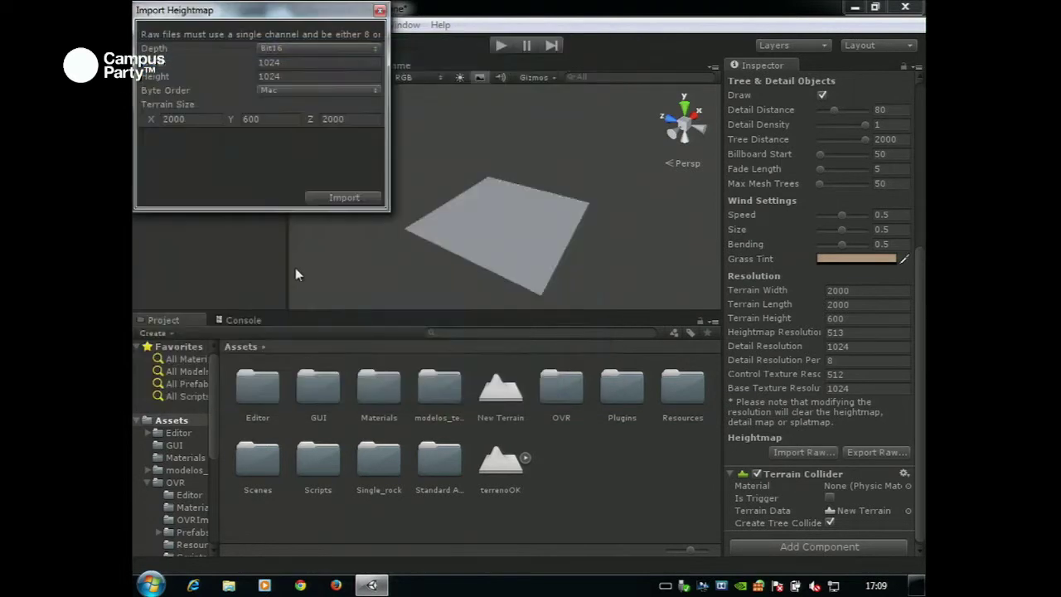
# Step: Set the heightmap's byte order to Windows and import it into the terrain
pyautogui.click(333, 89)
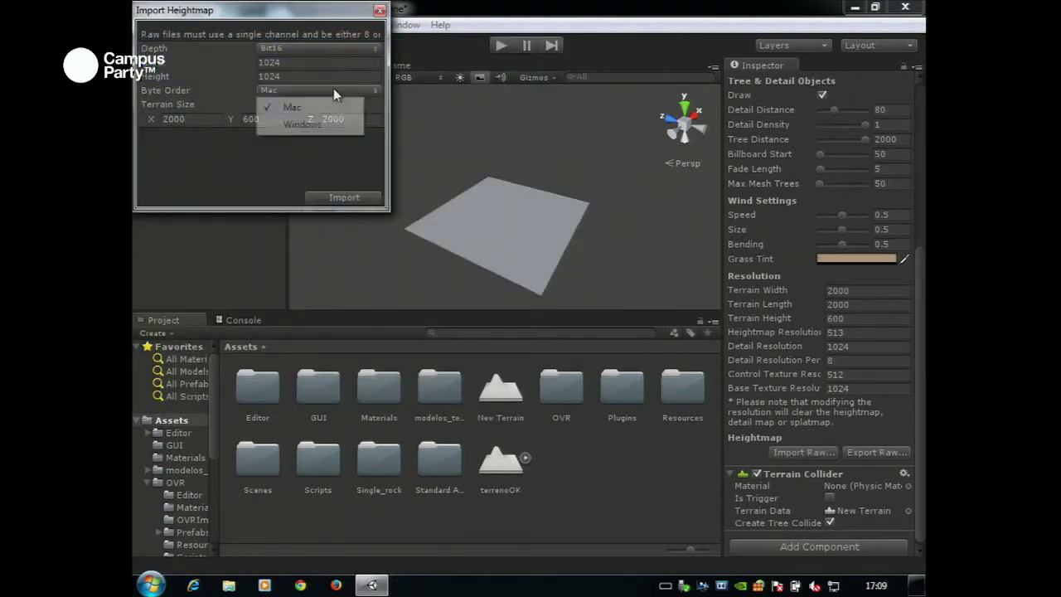
pyautogui.click(329, 121)
pyautogui.click(344, 199)
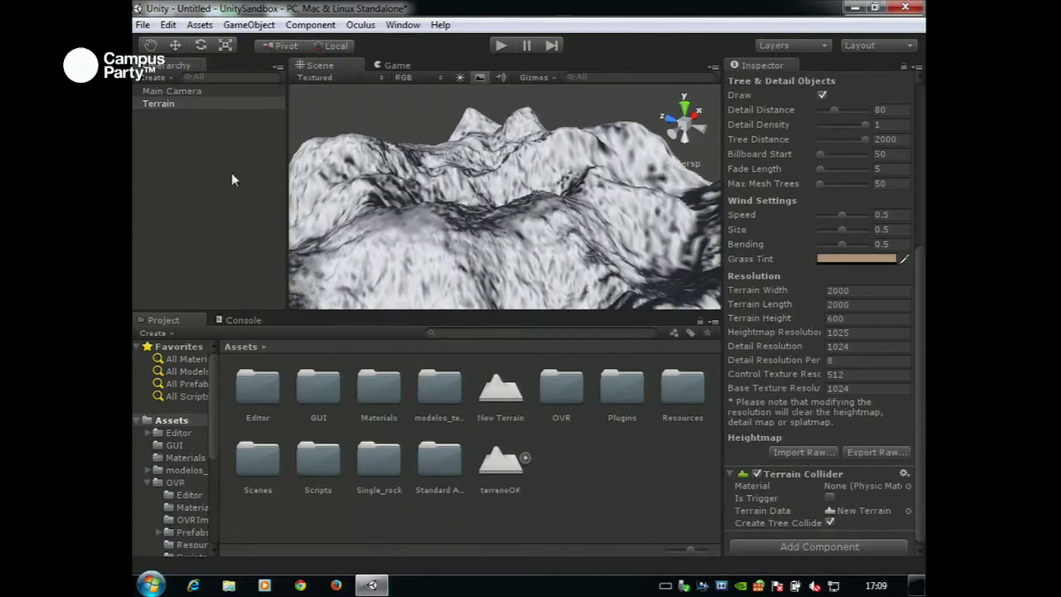
# Step: Enlarge the scene view's area and set the terrain height to 300
pyautogui.click(273, 135)
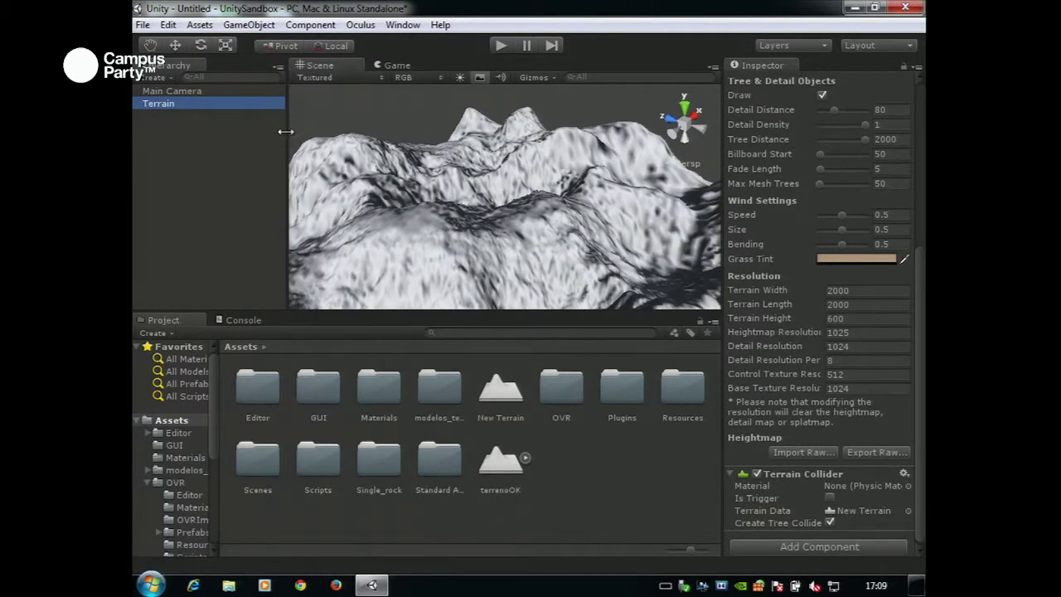
pyautogui.moveTo(406, 309); pyautogui.dragTo(404, 417)
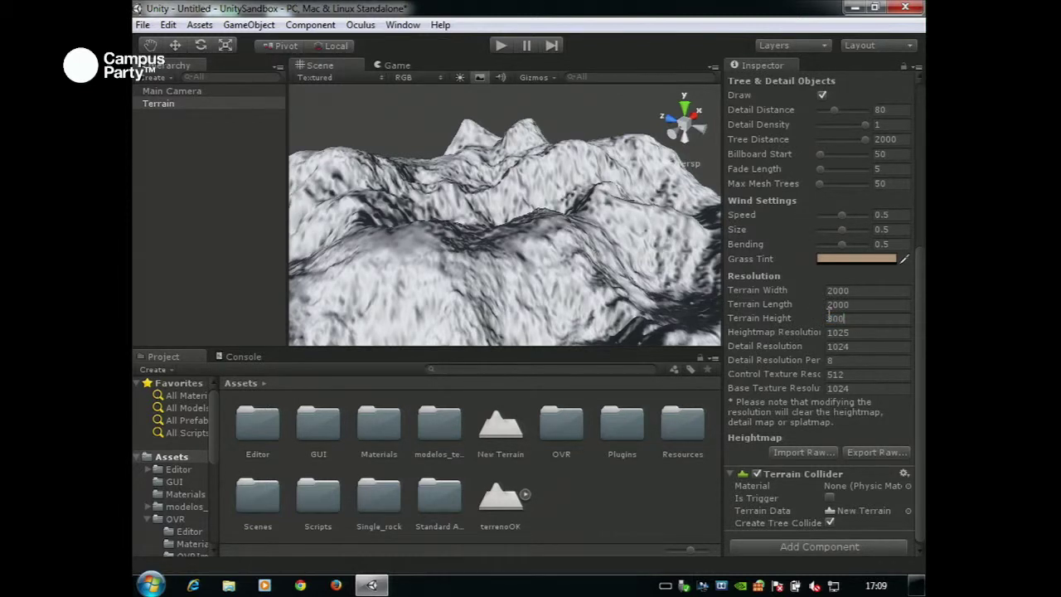
pyautogui.click(880, 332)
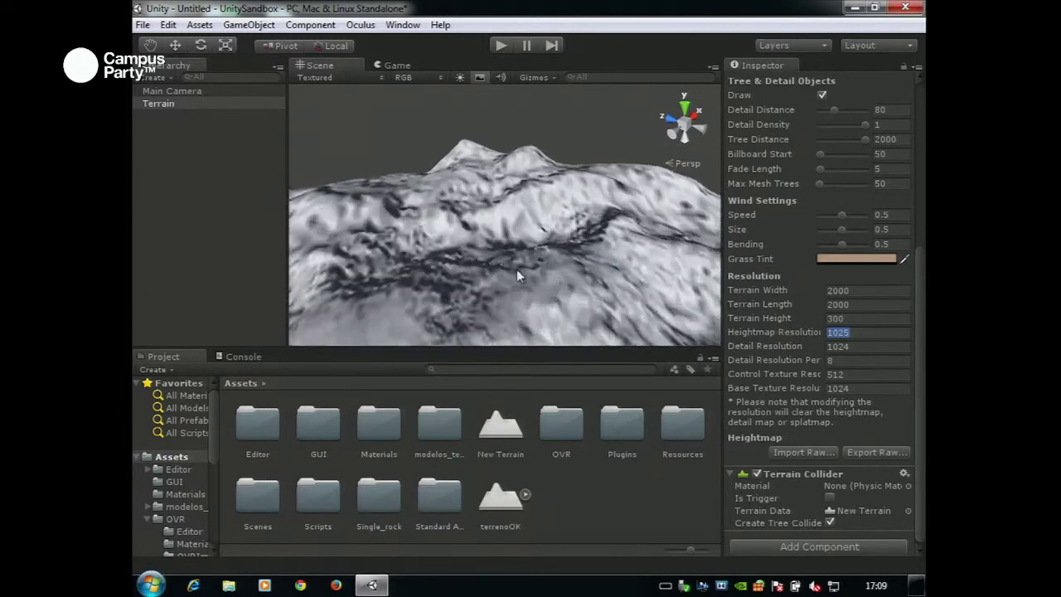
pyautogui.moveTo(556, 190); pyautogui.dragTo(519, 151, button='middle')
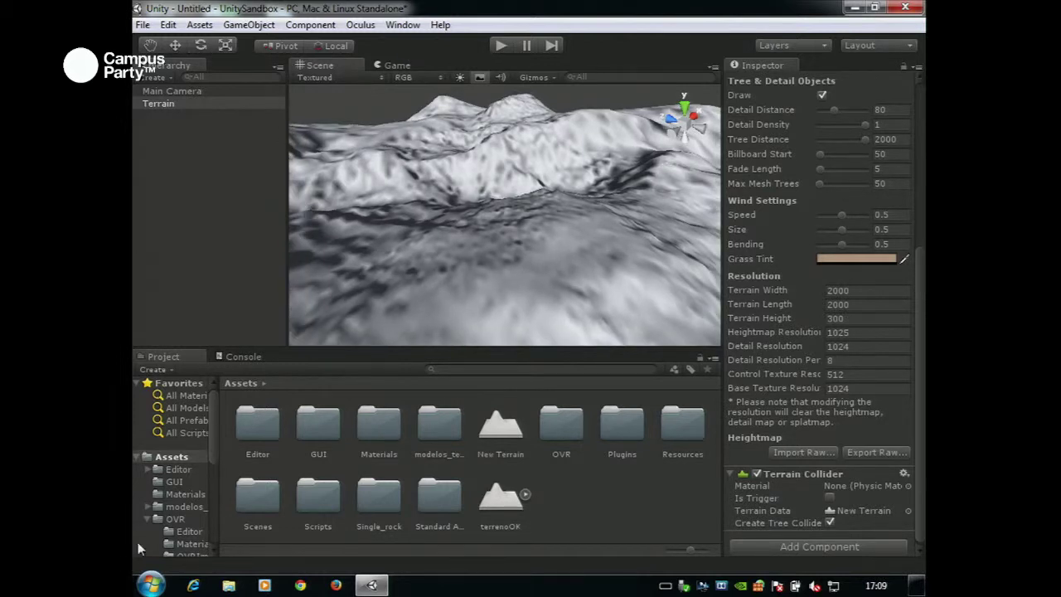
# Step: Open the Character Controllers folder within Standard Assets
pyautogui.click(199, 461)
pyautogui.click(147, 516)
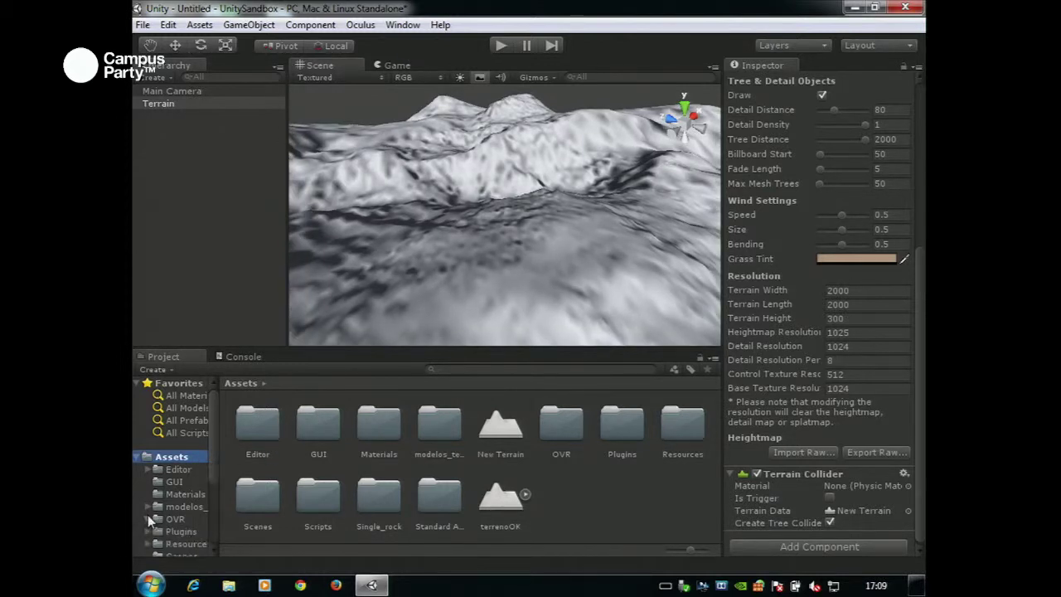
pyautogui.scroll(-3, 213, 467)
pyautogui.click(191, 500)
# Step: Place the 3rd Person Controller prefab on the terrain and raise it above the ground
pyautogui.click(318, 422)
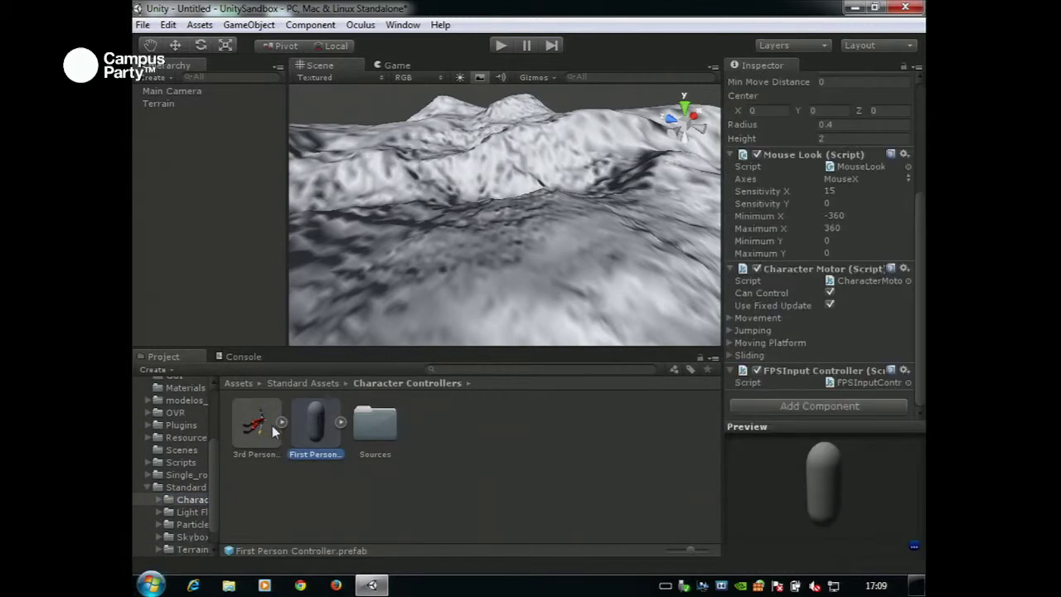
pyautogui.click(255, 428)
pyautogui.moveTo(243, 446); pyautogui.dragTo(502, 283)
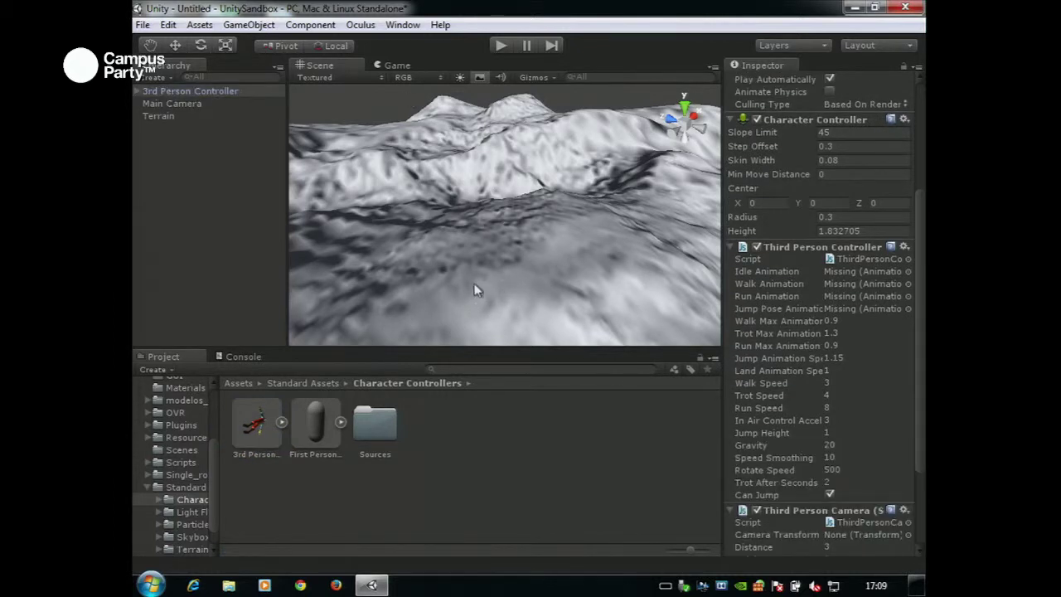
pyautogui.doubleClick(253, 88)
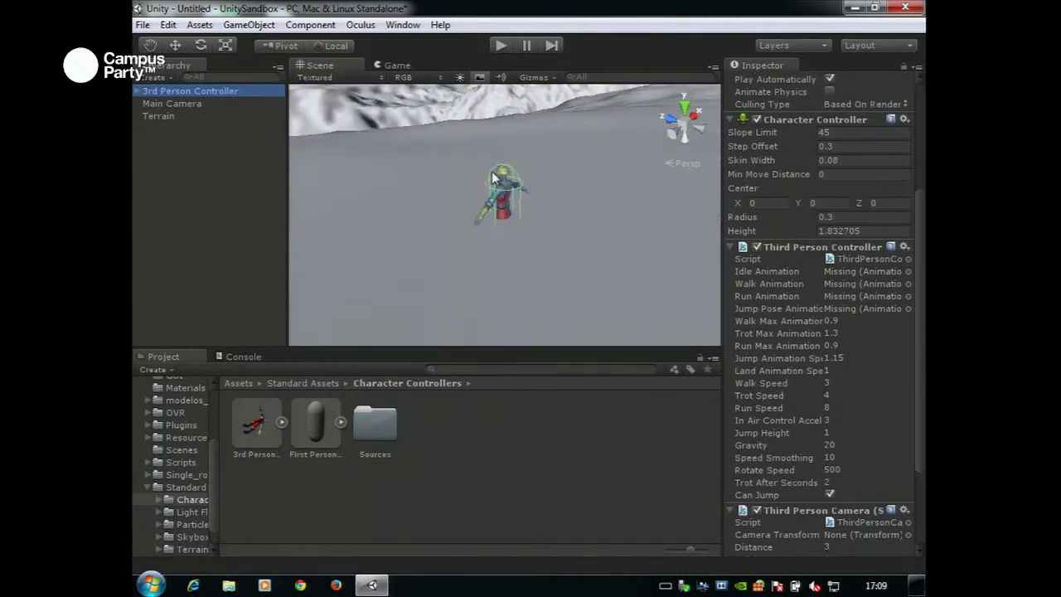
pyautogui.click(175, 46)
pyautogui.moveTo(504, 197); pyautogui.dragTo(503, 116)
# Step: Test-run the scene with the third-person character, enable Maximize on Play, and run it again at full size
pyautogui.click(508, 48)
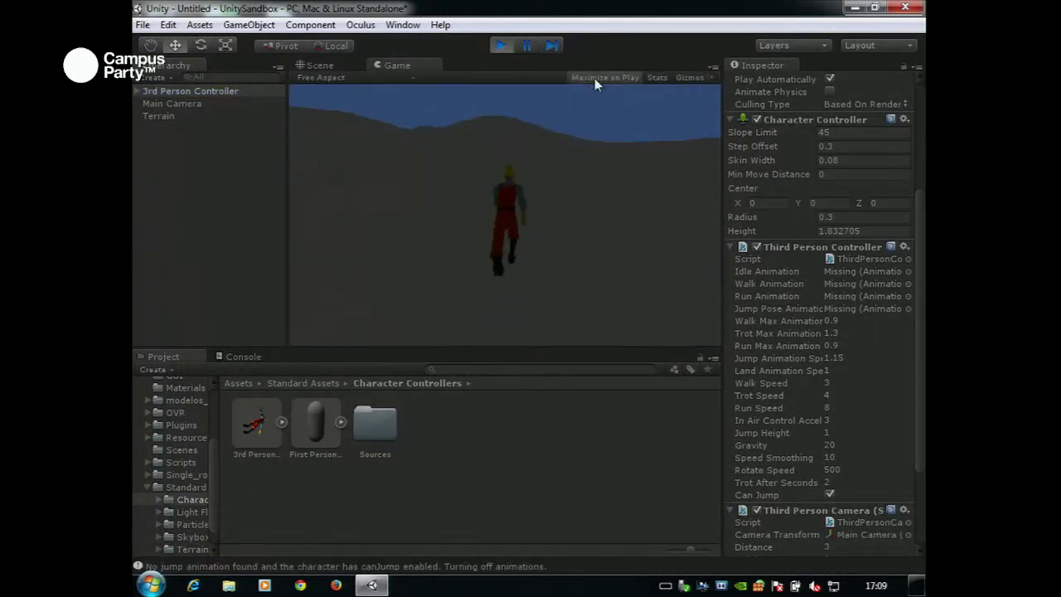
pyautogui.click(504, 45)
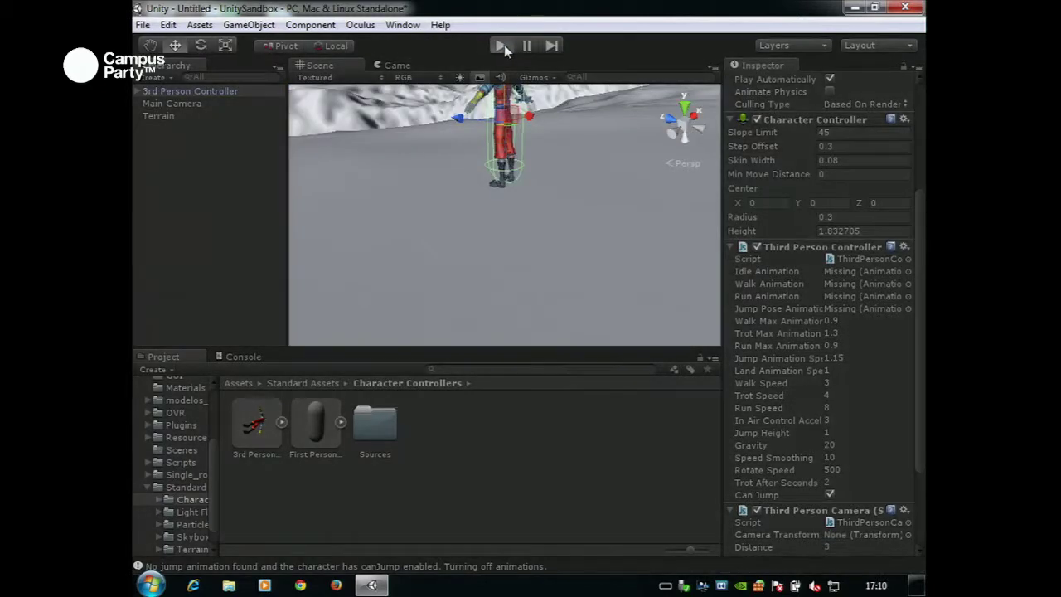
pyautogui.click(505, 44)
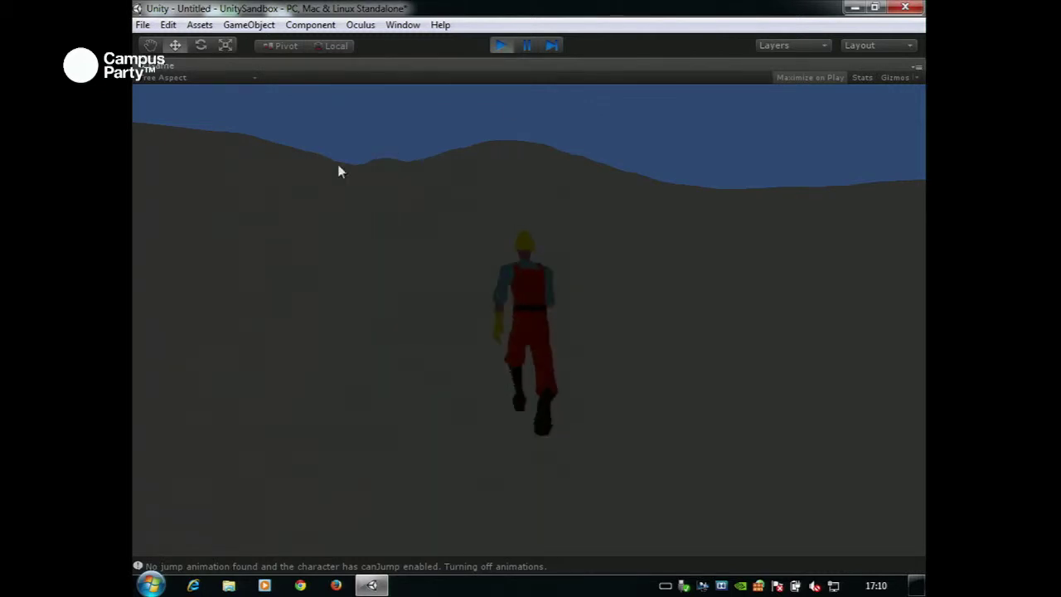
pyautogui.click(501, 46)
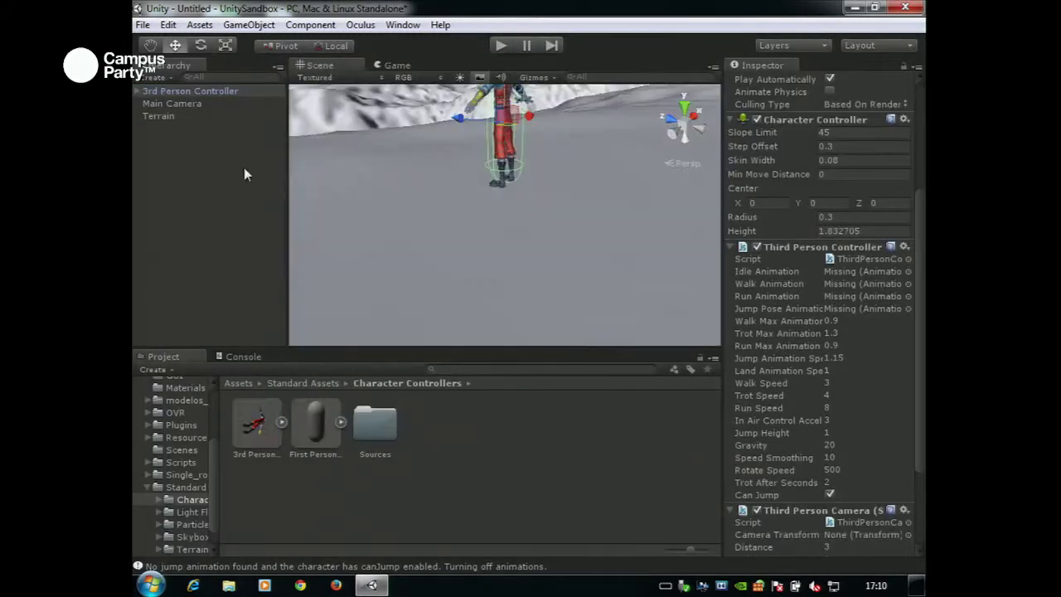
# Step: Replace the 3rd Person Controller with the First Person Controller prefab on the terrain and test-run the scene
pyautogui.click(219, 88)
pyautogui.rightClick(219, 87)
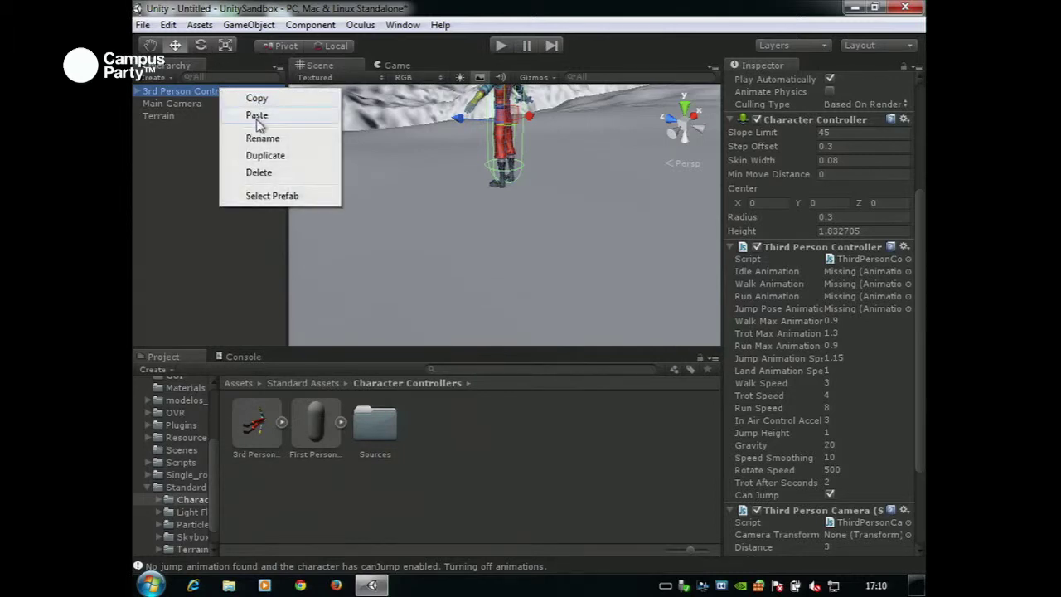
pyautogui.click(257, 173)
pyautogui.moveTo(315, 425); pyautogui.dragTo(493, 99)
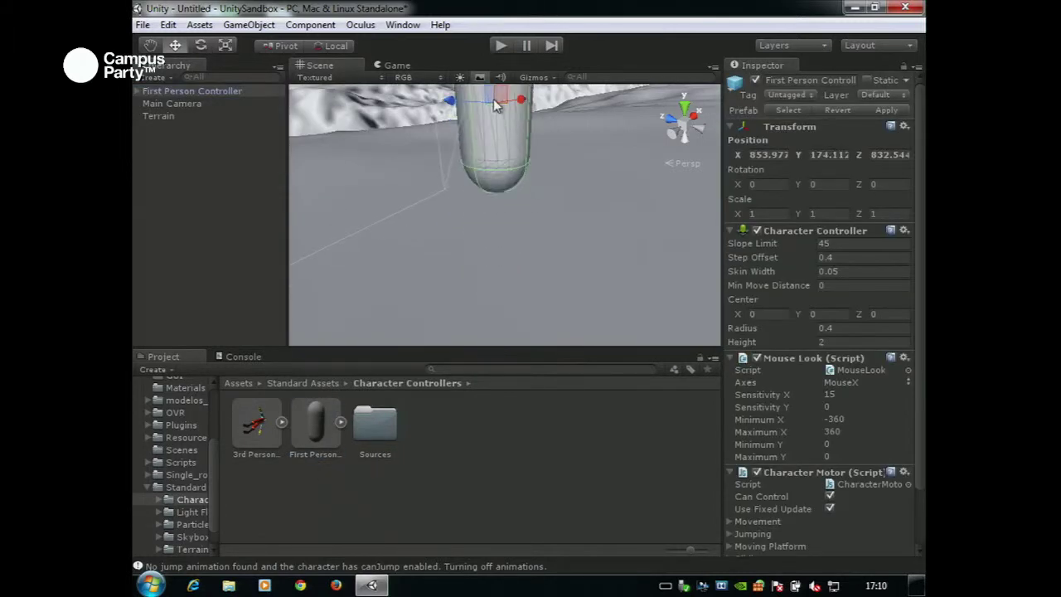
pyautogui.click(500, 46)
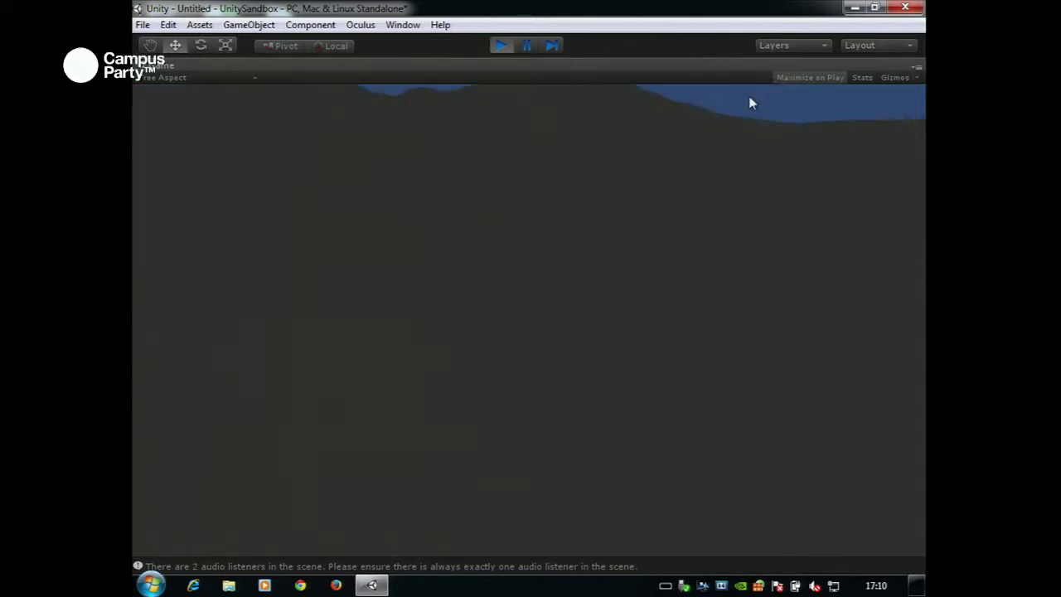
pyautogui.hotkey('ctrl', 'p')
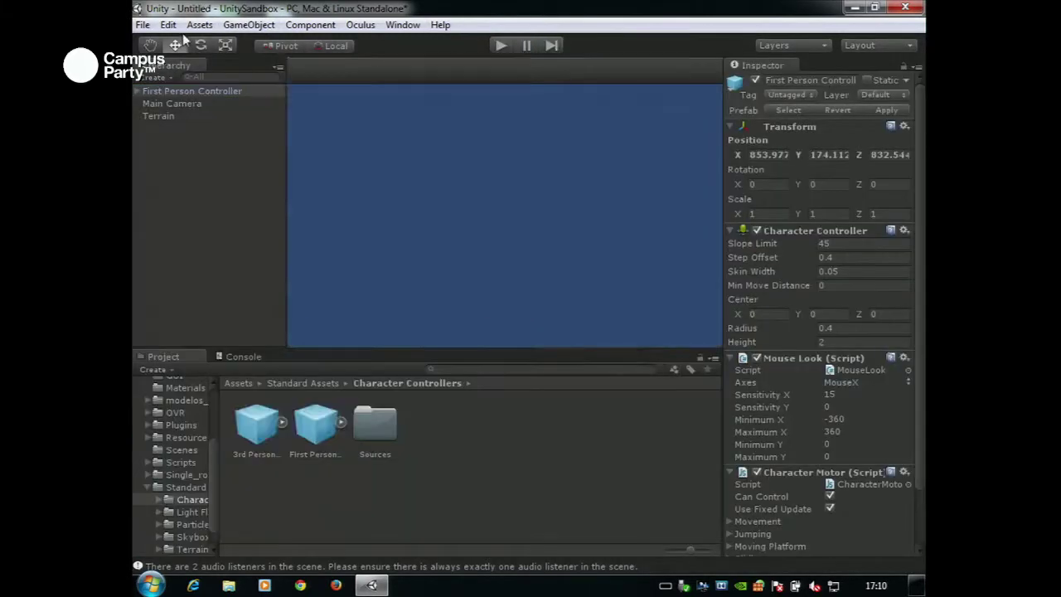
# Step: Select the terrain, activate its Paint Texture tool and start adding a terrain texture
pyautogui.click(423, 218)
pyautogui.scroll(-2, 429, 258)
pyautogui.scroll(-3, 439, 244)
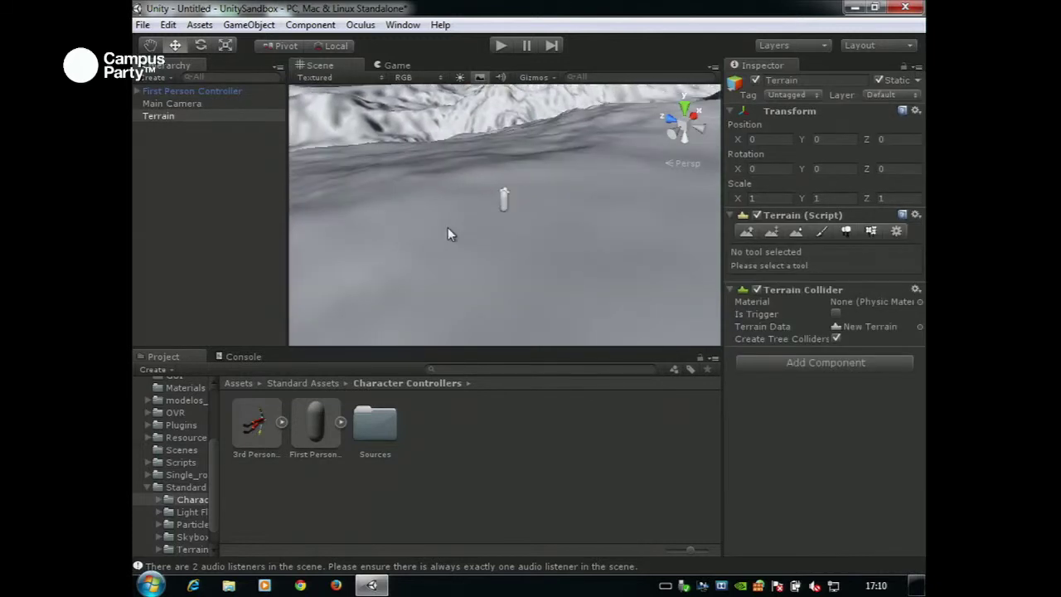
pyautogui.click(821, 232)
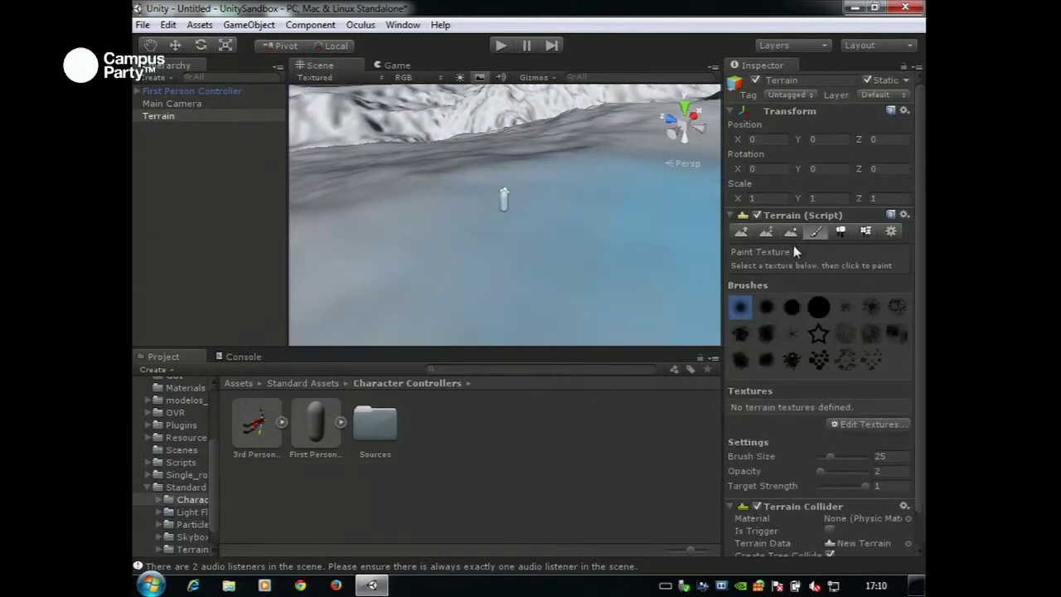
pyautogui.click(867, 426)
pyautogui.click(854, 429)
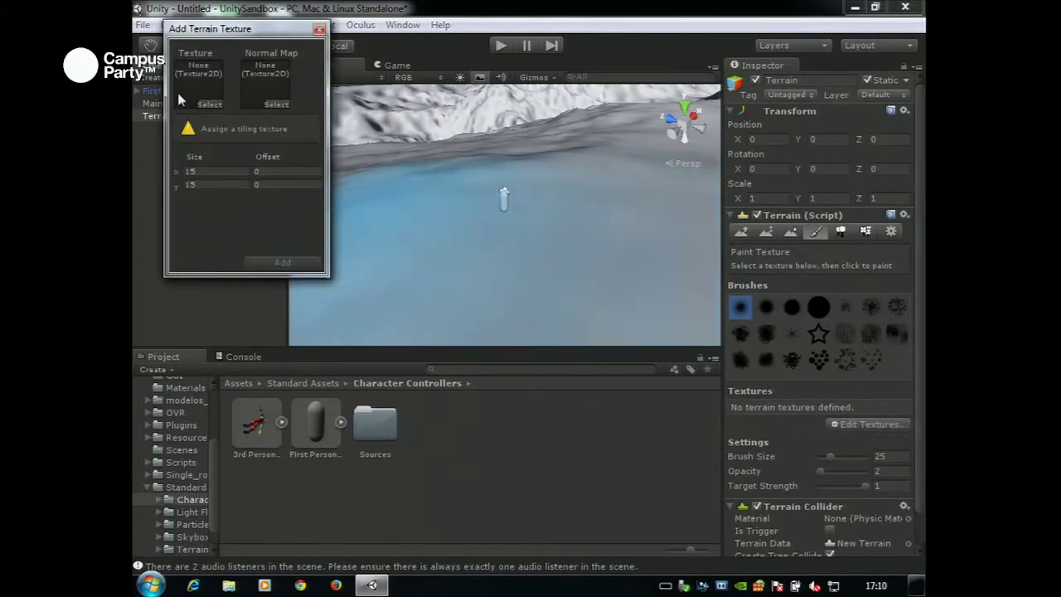
# Step: Assign the terreno image from the modelos_teslein folder as the new terrain texture
pyautogui.click(220, 405)
pyautogui.scroll(3, 216, 412)
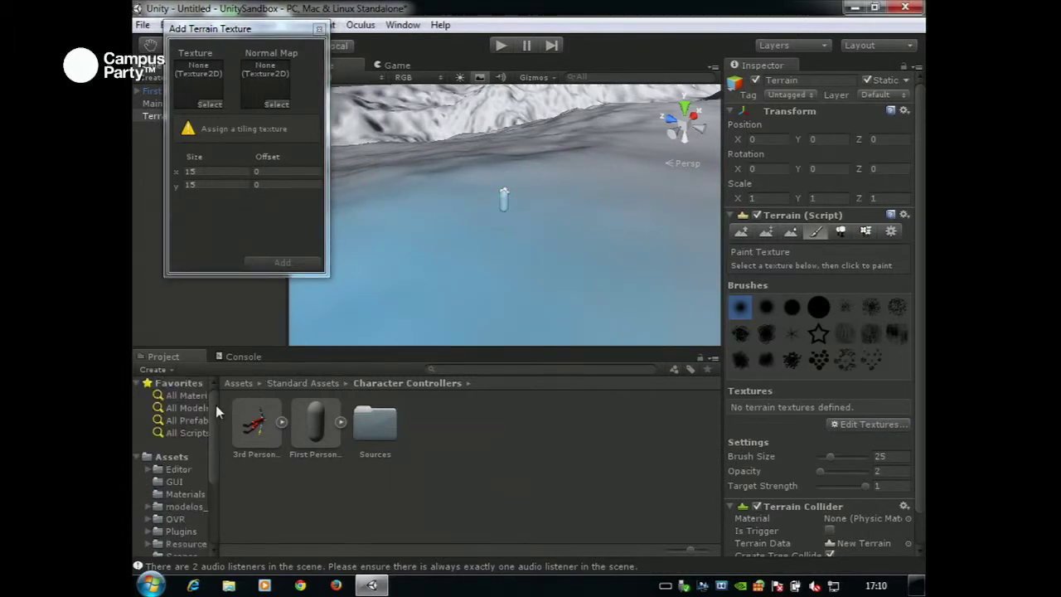
pyautogui.click(179, 456)
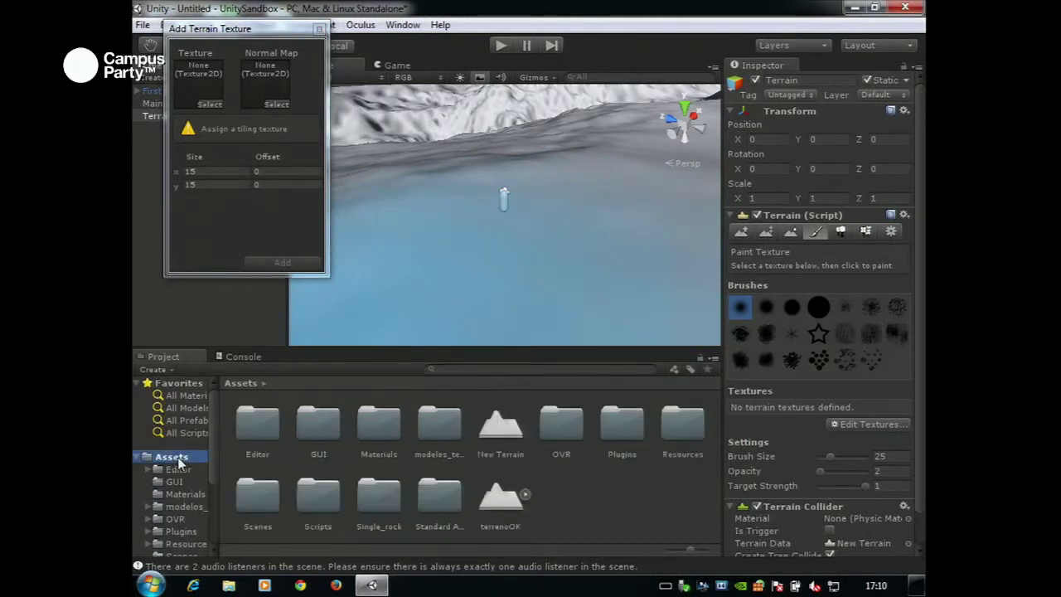
pyautogui.doubleClick(431, 427)
pyautogui.click(676, 433)
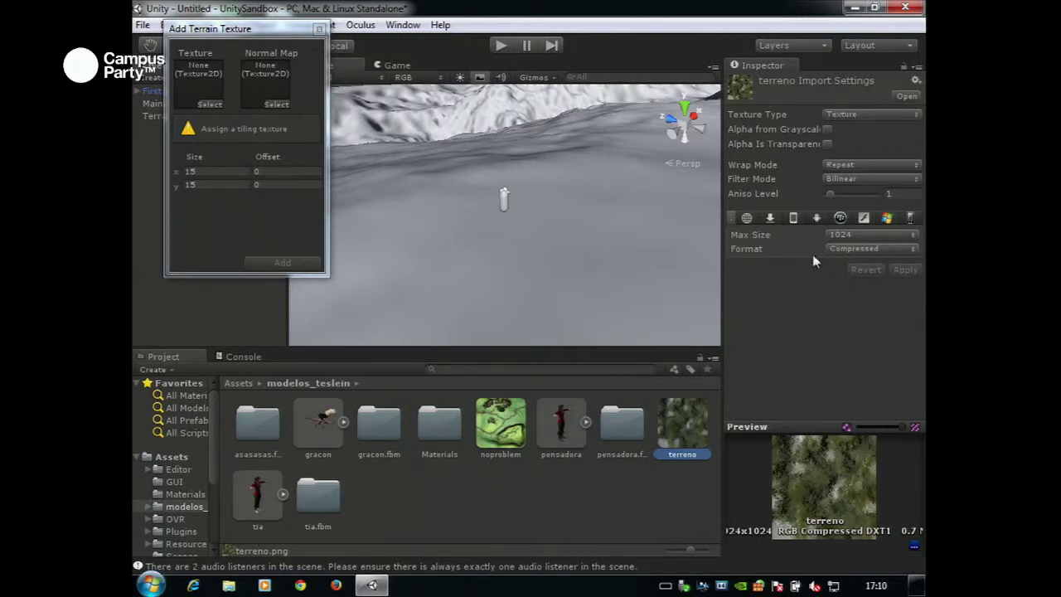
pyautogui.moveTo(684, 430); pyautogui.dragTo(202, 83)
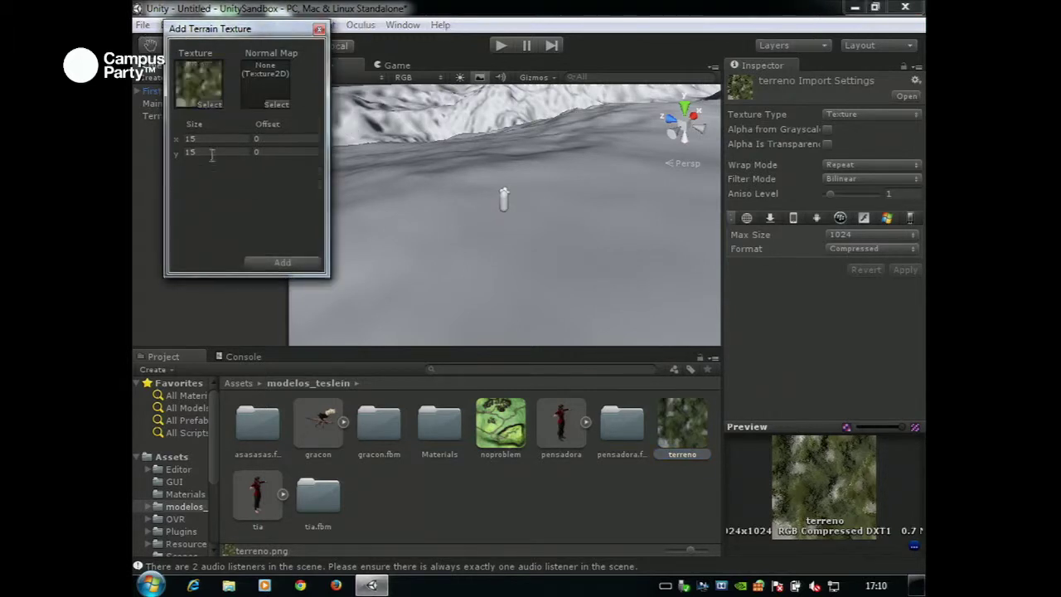
# Step: Set the terrain texture's tiling size to 2000 in x and y and add it to the terrain
pyautogui.write('2000')
pyautogui.press('Tab')
pyautogui.write('2000')
pyautogui.click(283, 262)
# Step: Inspect the textured terrain, frame the First Person Controller and briefly test-run the scene
pyautogui.scroll(-10, 470, 218)
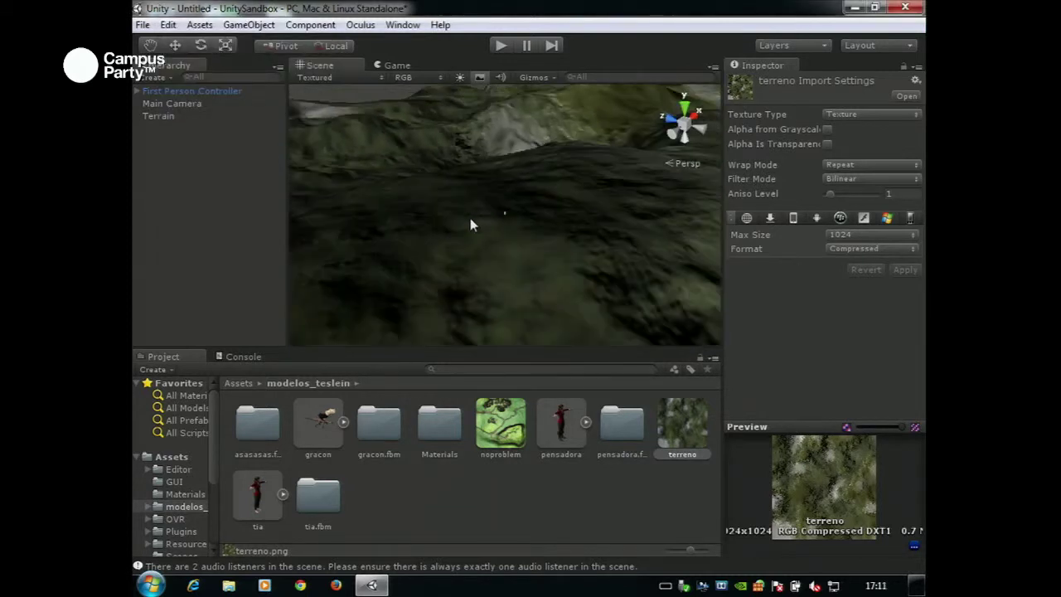
pyautogui.scroll(-5, 473, 223)
pyautogui.scroll(5, 479, 234)
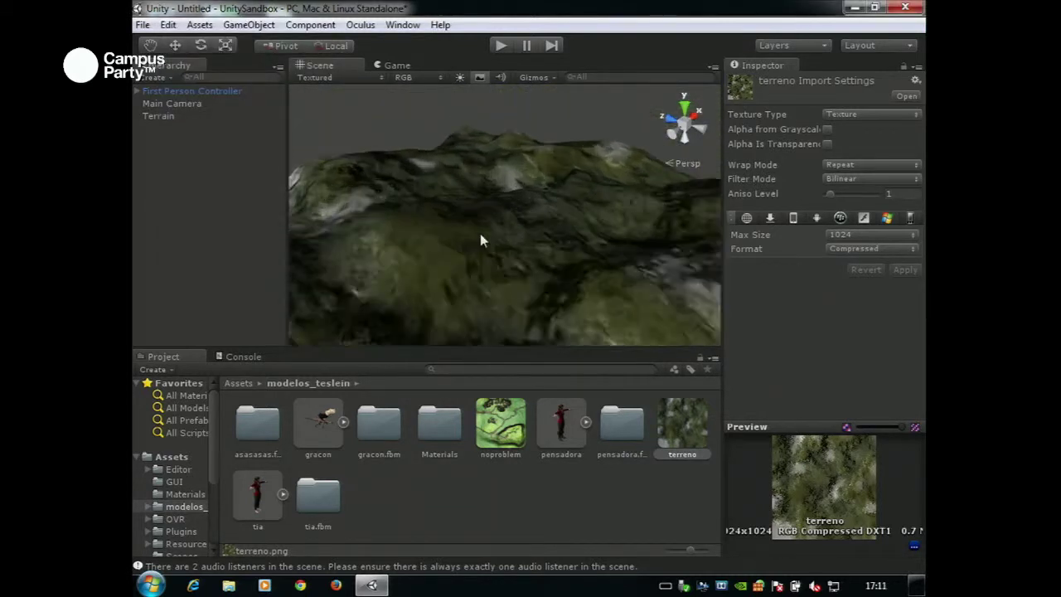
pyautogui.scroll(-3, 479, 232)
pyautogui.doubleClick(211, 96)
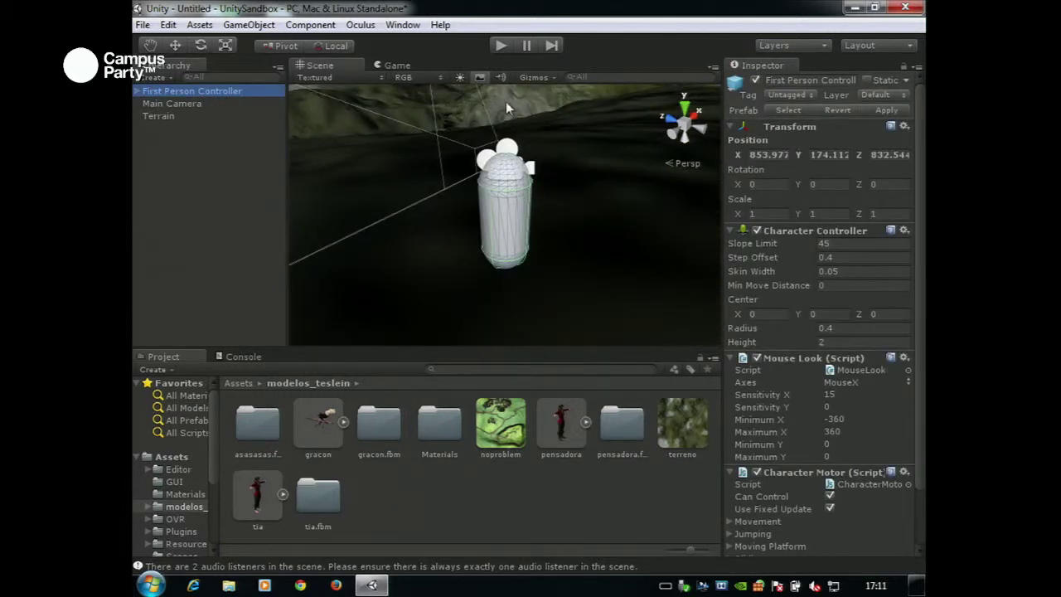
pyautogui.click(507, 46)
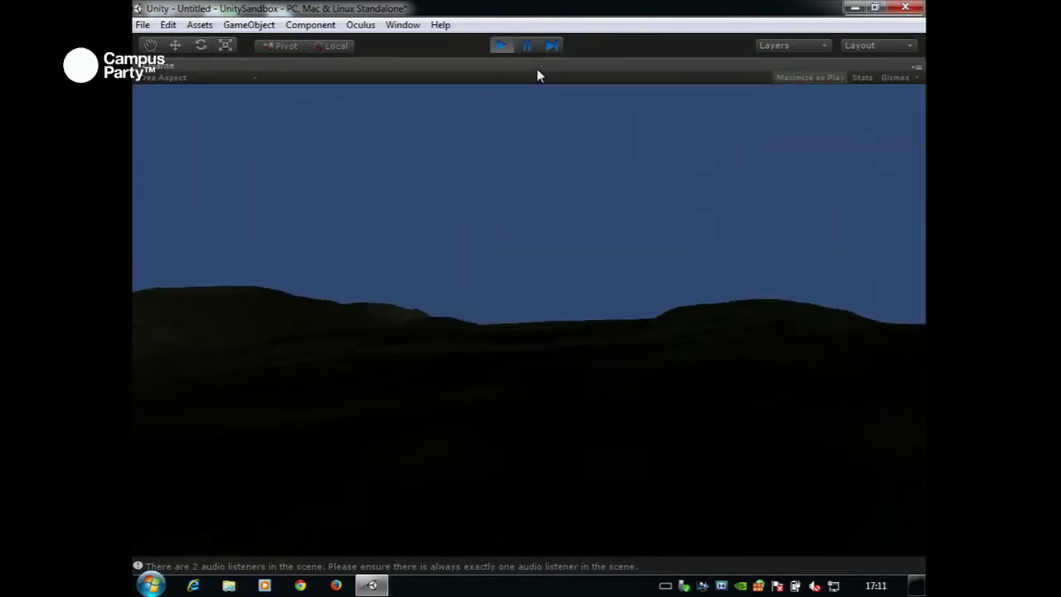
pyautogui.click(503, 46)
# Step: Create a directional light and move it above the terrain to about X 1017, Y 562, Z 551
pyautogui.click(249, 24)
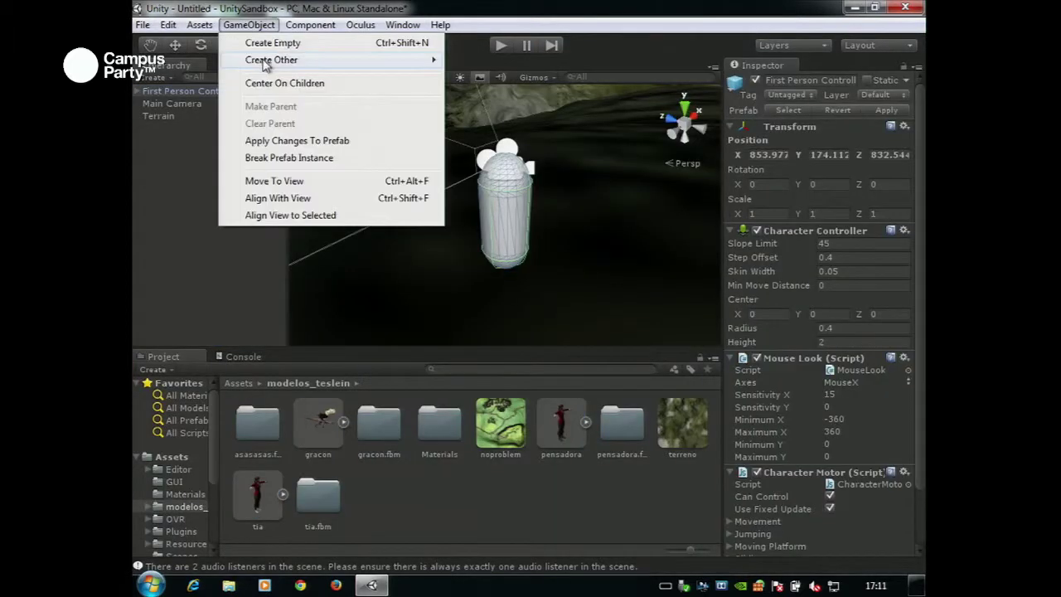
pyautogui.moveTo(307, 63)
pyautogui.click(518, 147)
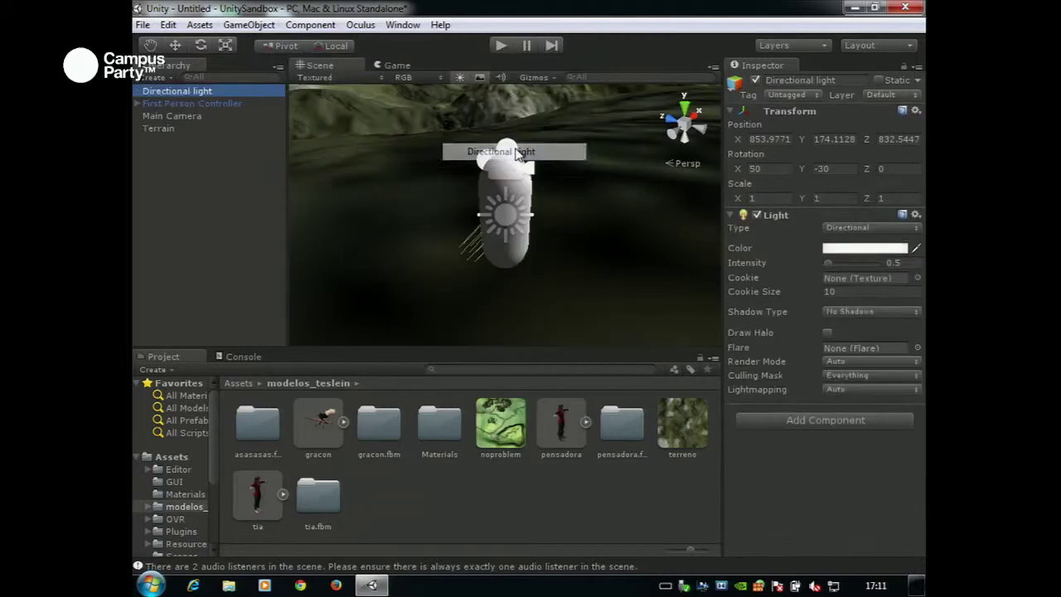
pyautogui.scroll(-10, 477, 197)
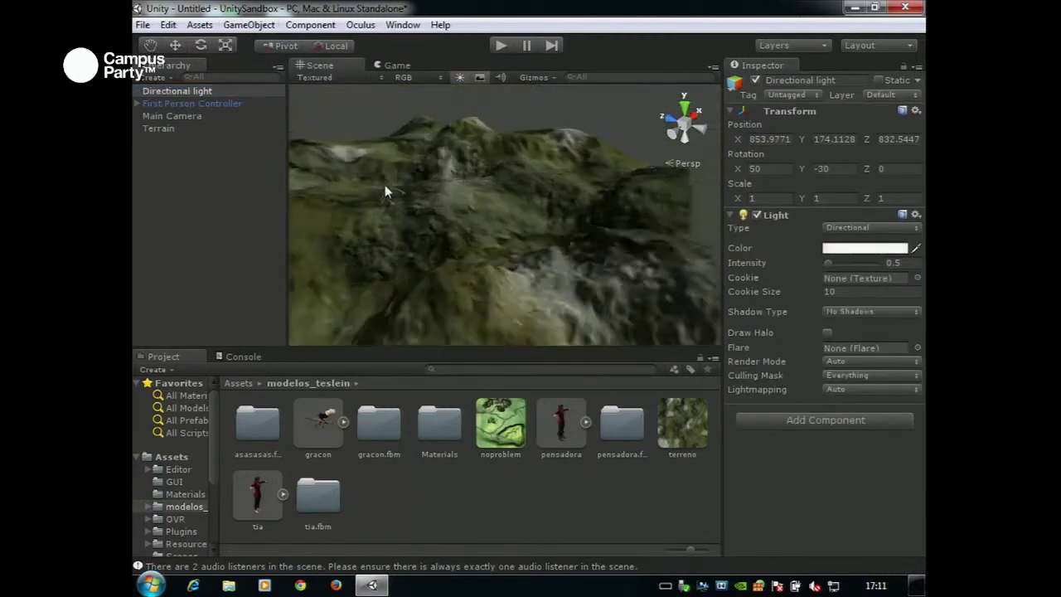
pyautogui.scroll(-2, 385, 192)
pyautogui.press('w')
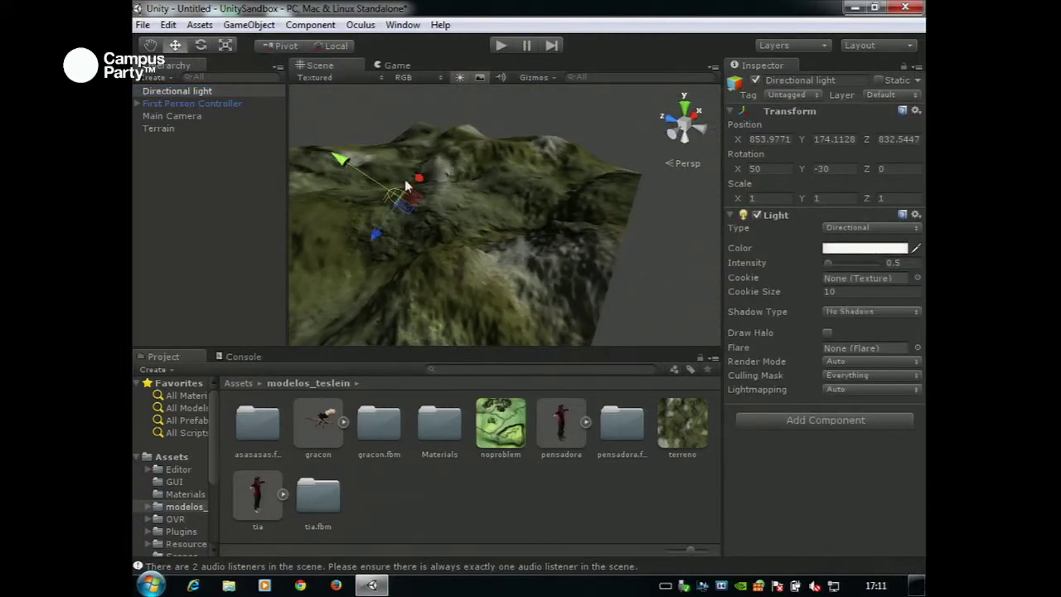
pyautogui.moveTo(372, 240); pyautogui.dragTo(491, 59)
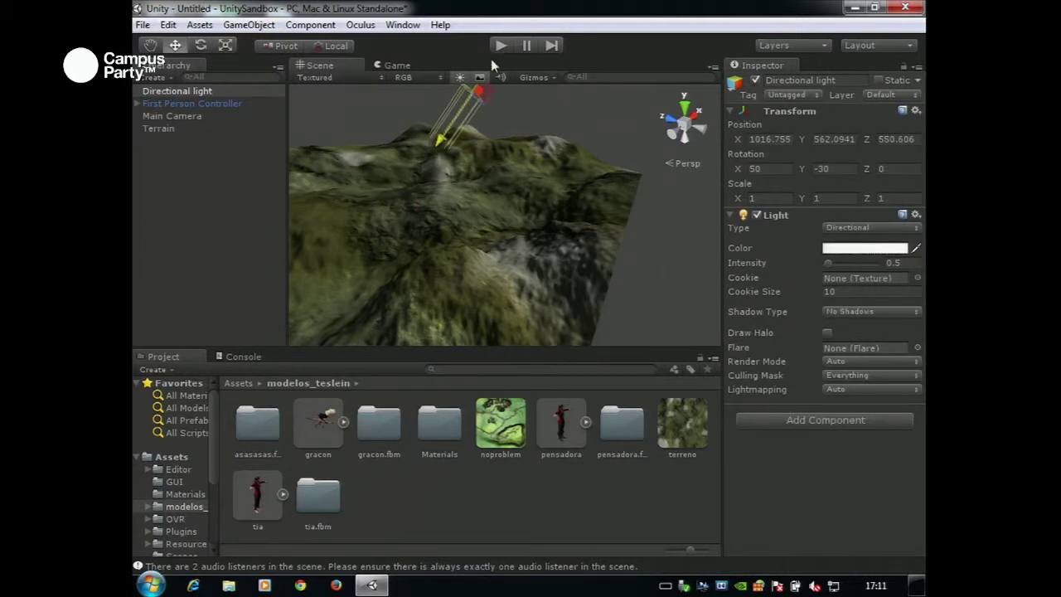
# Step: Test-run the lit scene by walking over the terrain, and frame the directional light and the First Person Controller in the scene
pyautogui.hotkey('ctrl', 'p')
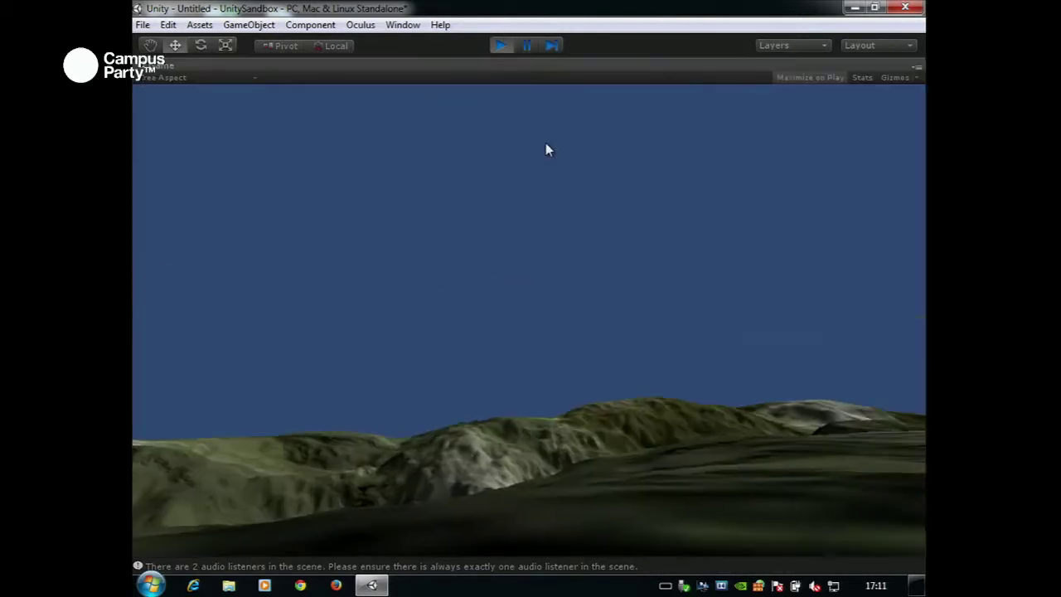
pyautogui.press('w')
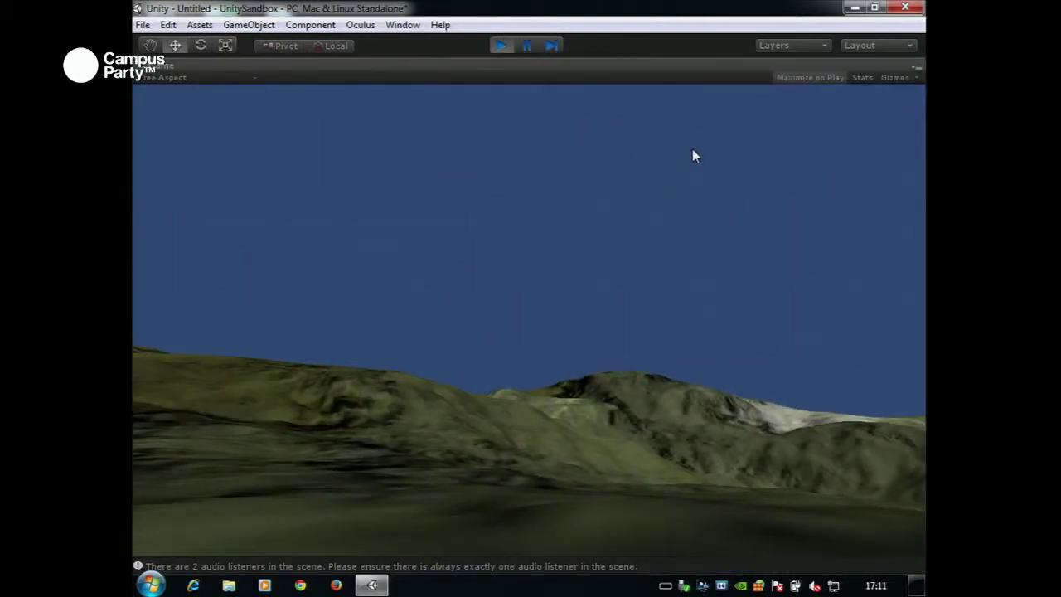
pyautogui.press('w')
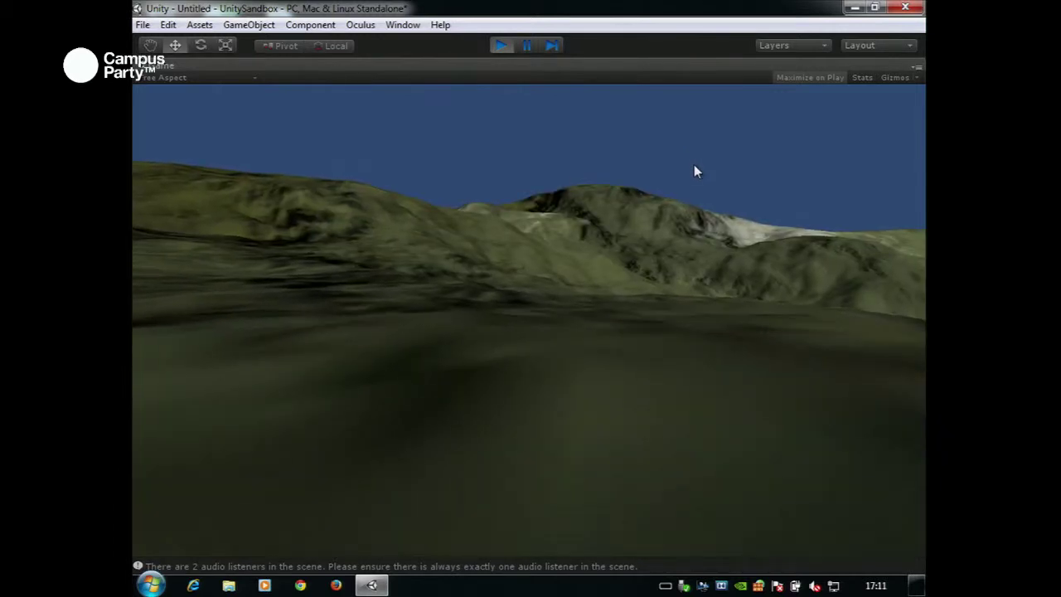
pyautogui.press('w')
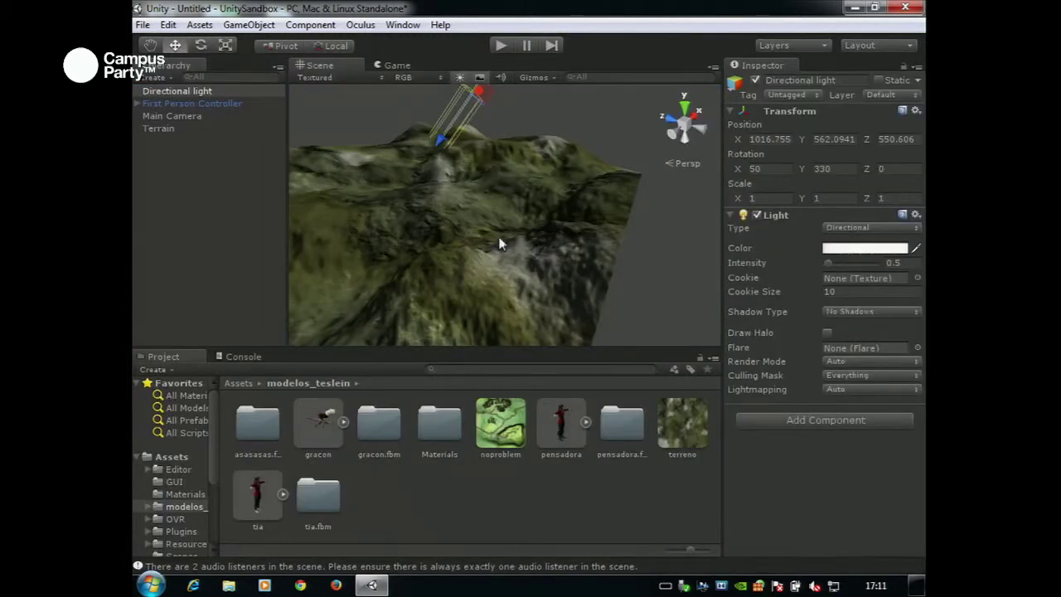
pyautogui.doubleClick(192, 90)
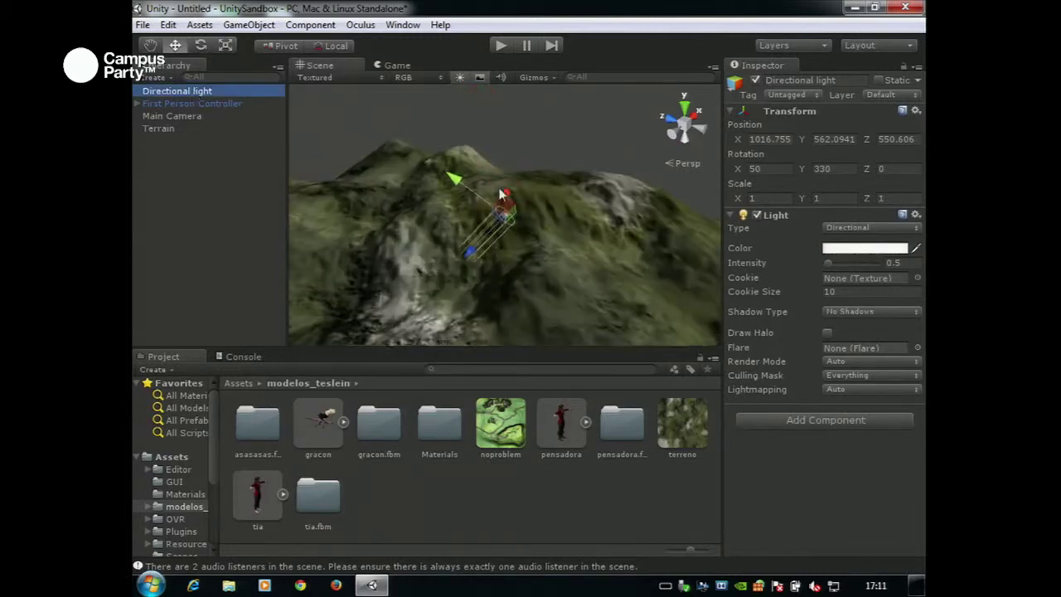
pyautogui.doubleClick(219, 104)
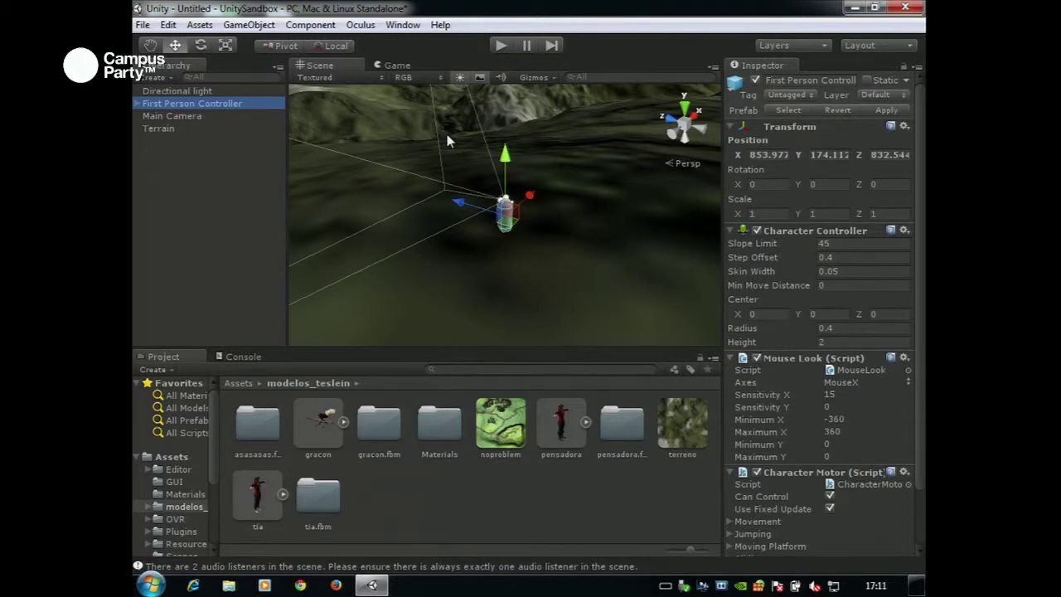
# Step: Set the render settings' skybox material to Sunny1 Skybox and test-run the scene
pyautogui.click(168, 27)
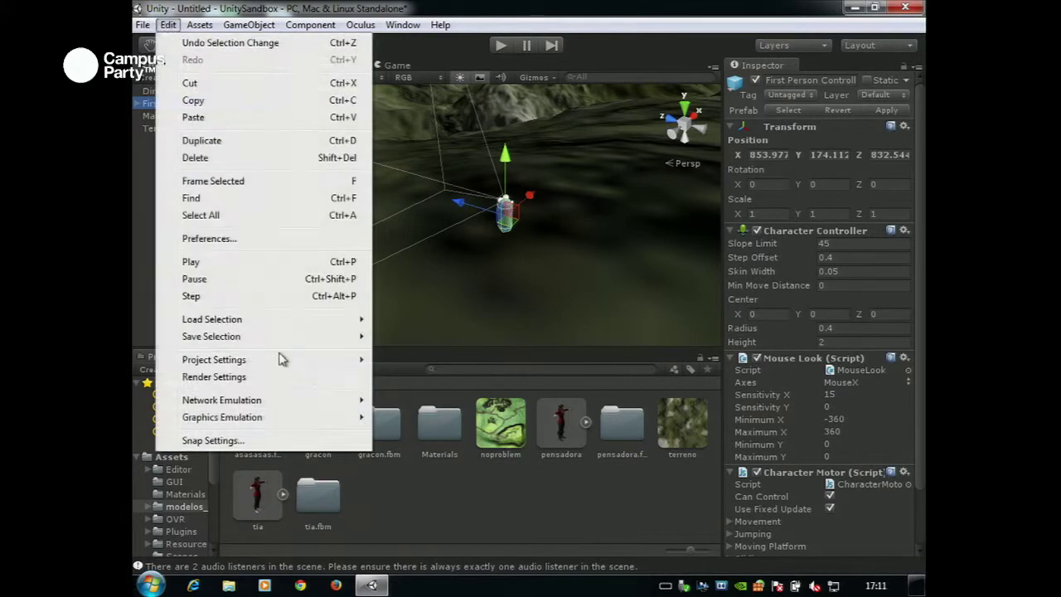
pyautogui.click(239, 378)
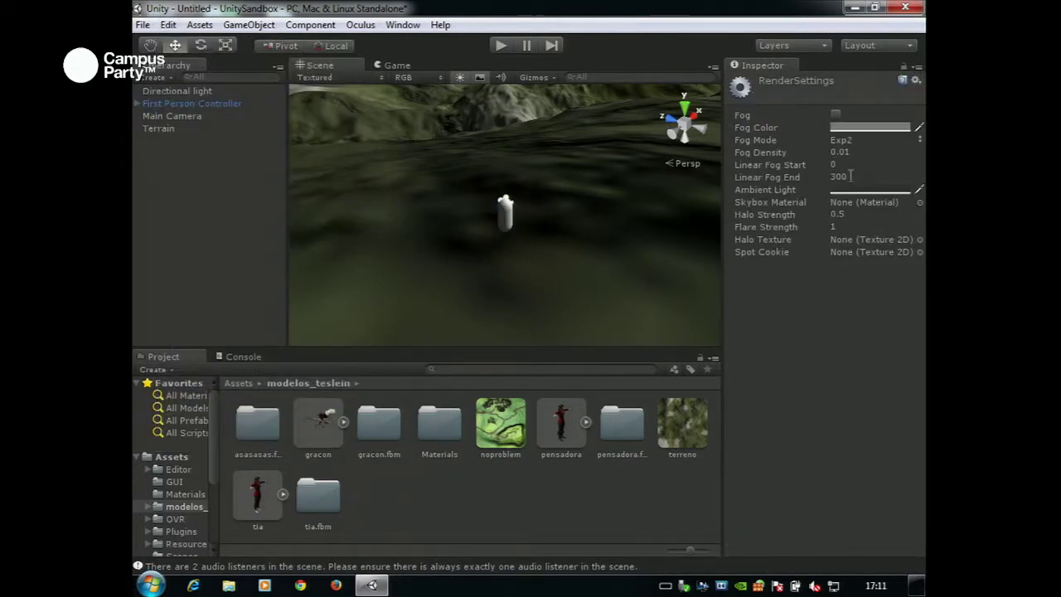
pyautogui.click(920, 202)
pyautogui.click(239, 165)
pyautogui.scroll(-2, 253, 124)
pyautogui.scroll(-1, 257, 124)
pyautogui.moveTo(285, 100); pyautogui.dragTo(284, 199)
pyautogui.click(189, 150)
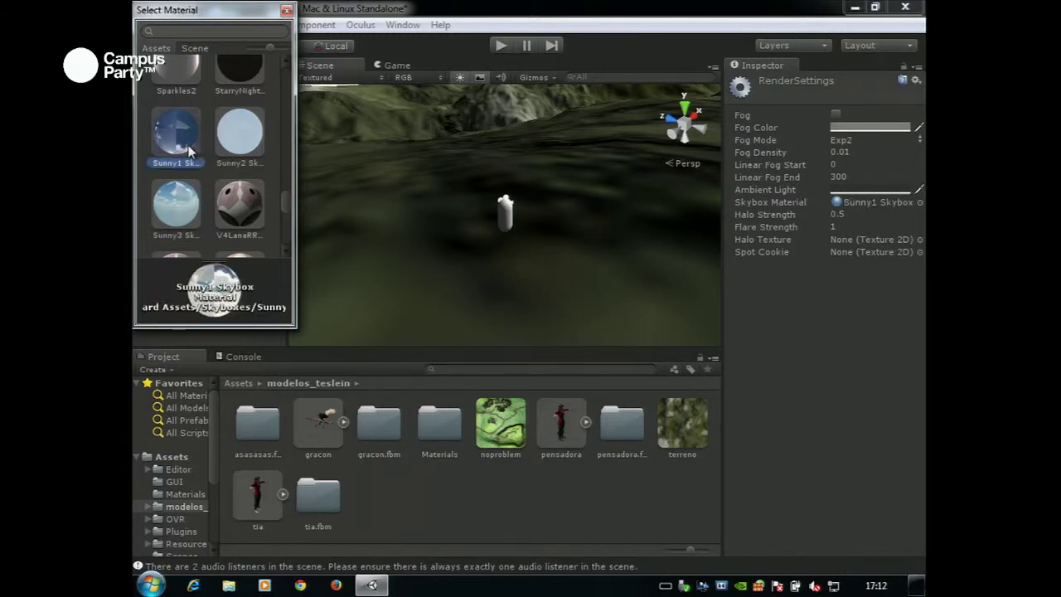
pyautogui.click(189, 150)
pyautogui.click(500, 47)
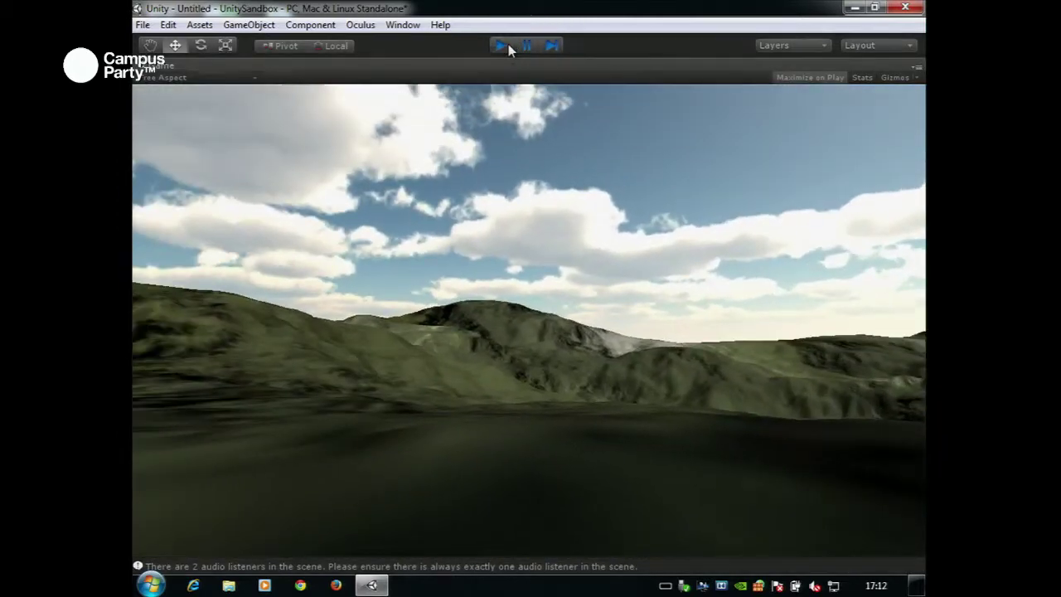
pyautogui.click(502, 46)
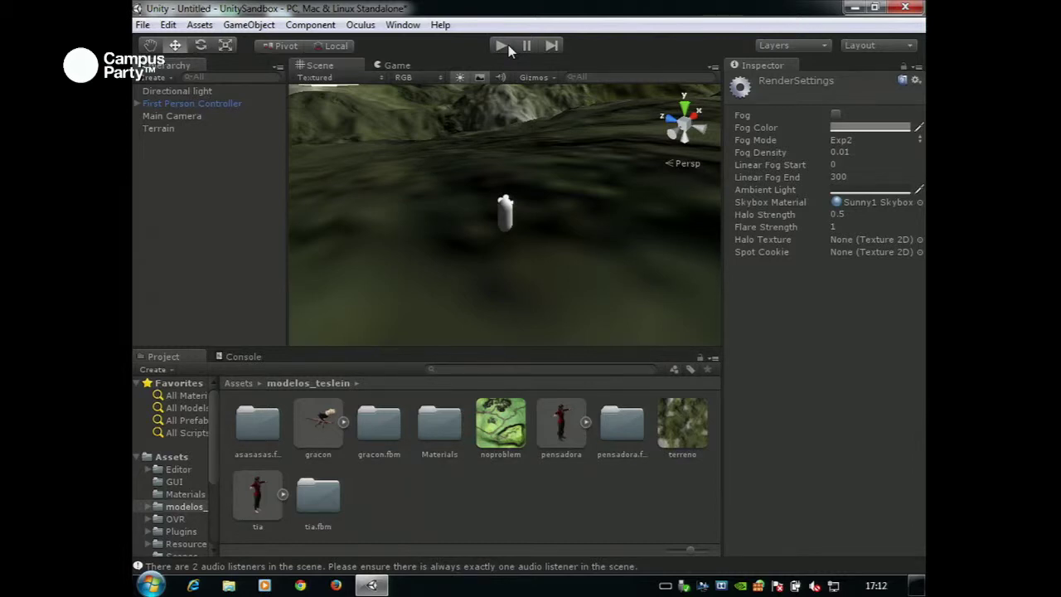
# Step: Place the Daylight Water prefab from the Water (Pro Only) assets on the terrain at about X 774, Y 159, Z 766
pyautogui.keyDown('alt'); pyautogui.moveTo(450, 218); pyautogui.dragTo(430, 231); pyautogui.keyUp('alt')
pyautogui.click(188, 93)
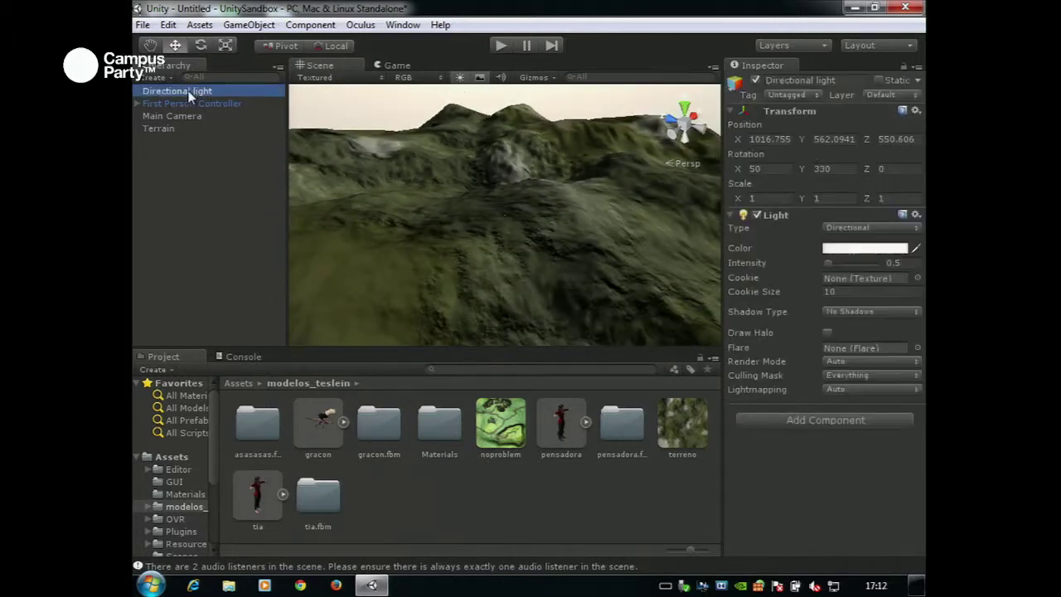
pyautogui.scroll(-5, 212, 506)
pyautogui.click(189, 550)
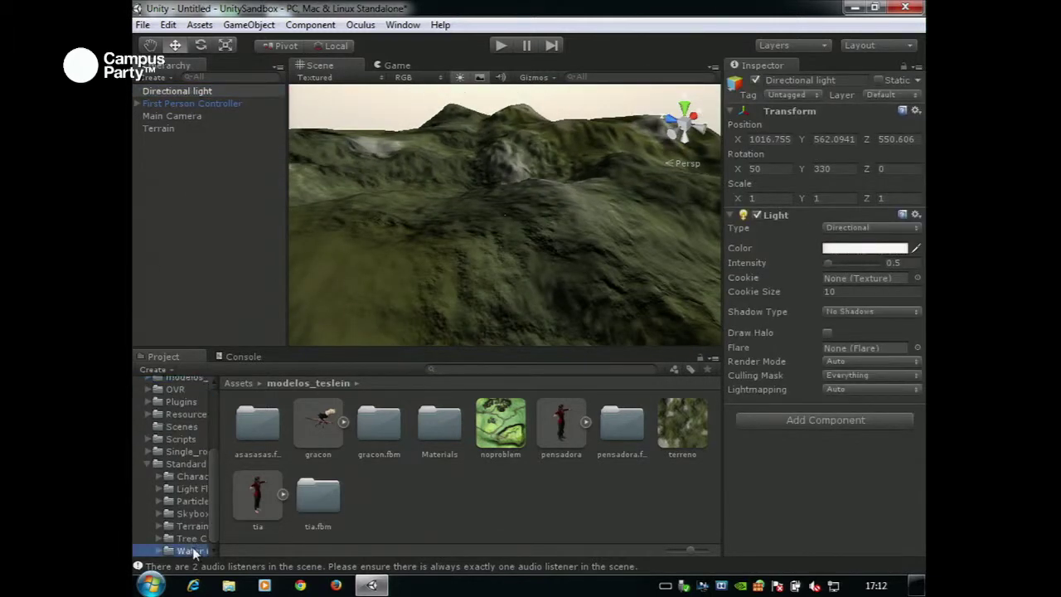
pyautogui.moveTo(509, 263)
pyautogui.mouseDown()
pyautogui.moveTo(521, 267)
pyautogui.moveTo(518, 258)
pyautogui.mouseUp()
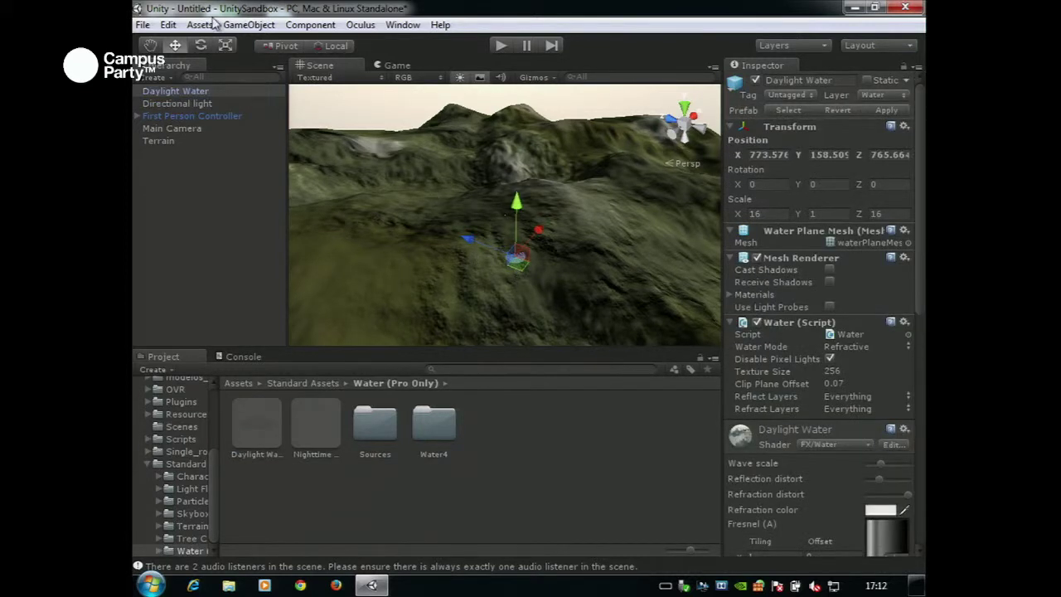
# Step: Scale the Daylight Water uniformly to about 2130 × 133 × 2130 so it spans the terrain, and test-run the scene
pyautogui.click(223, 45)
pyautogui.moveTo(516, 258); pyautogui.dragTo(639, 147)
pyautogui.click(192, 117)
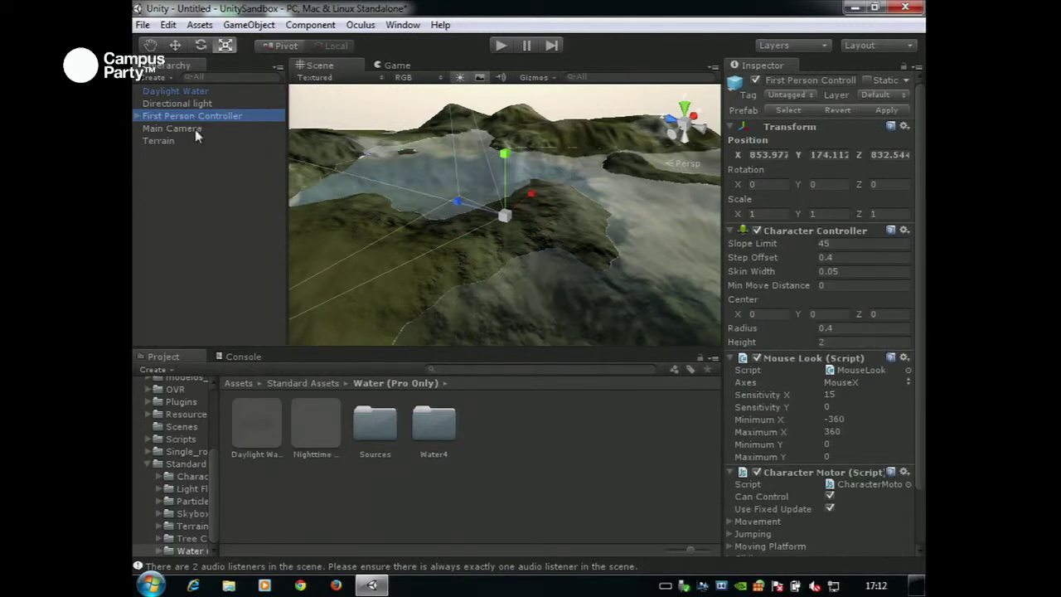
pyautogui.click(547, 290)
pyautogui.moveTo(515, 257); pyautogui.dragTo(587, 241)
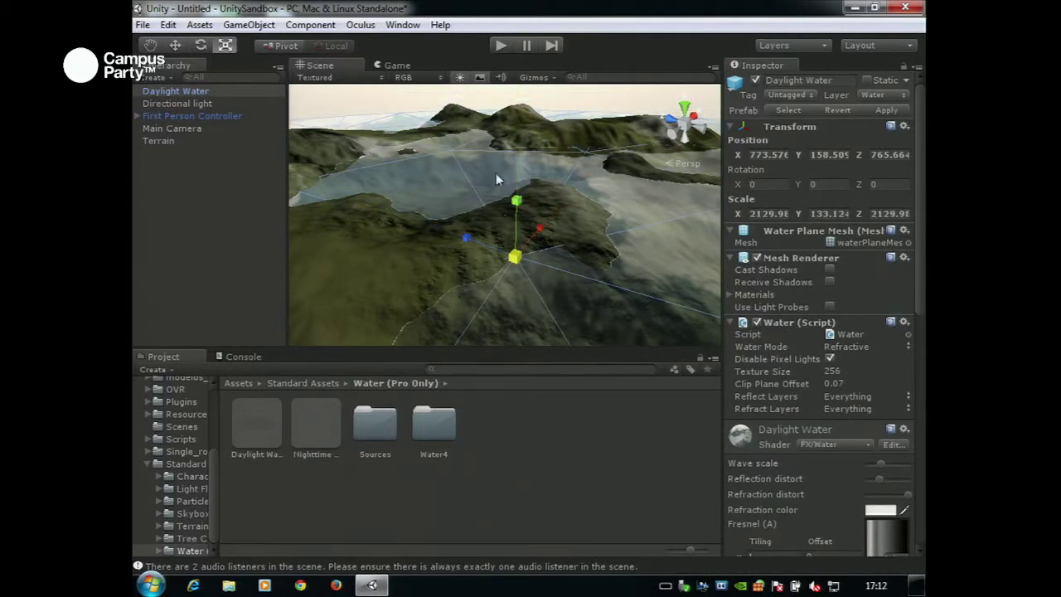
pyautogui.click(500, 47)
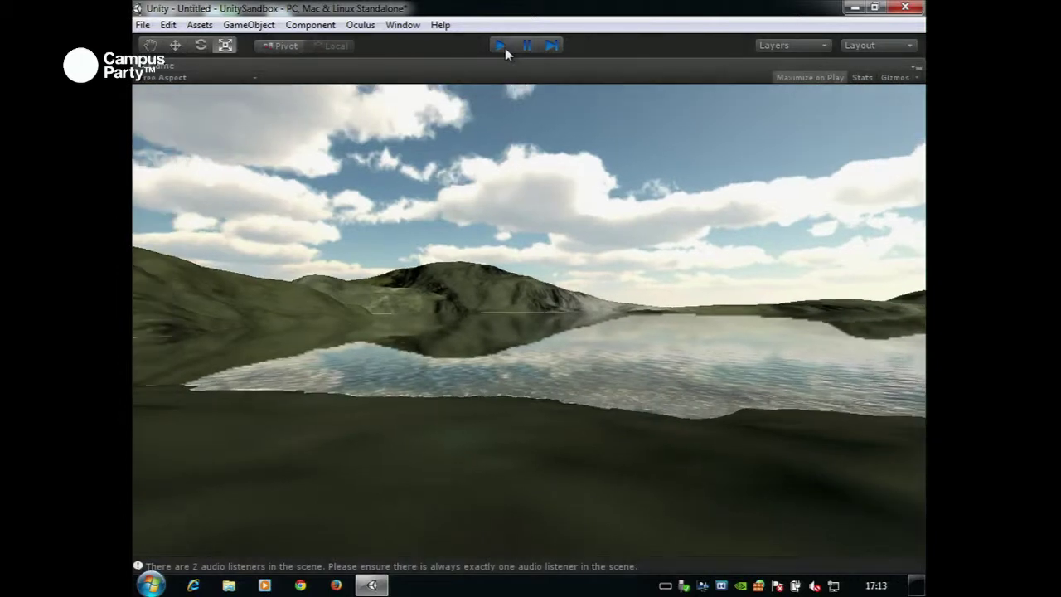
pyautogui.click(503, 45)
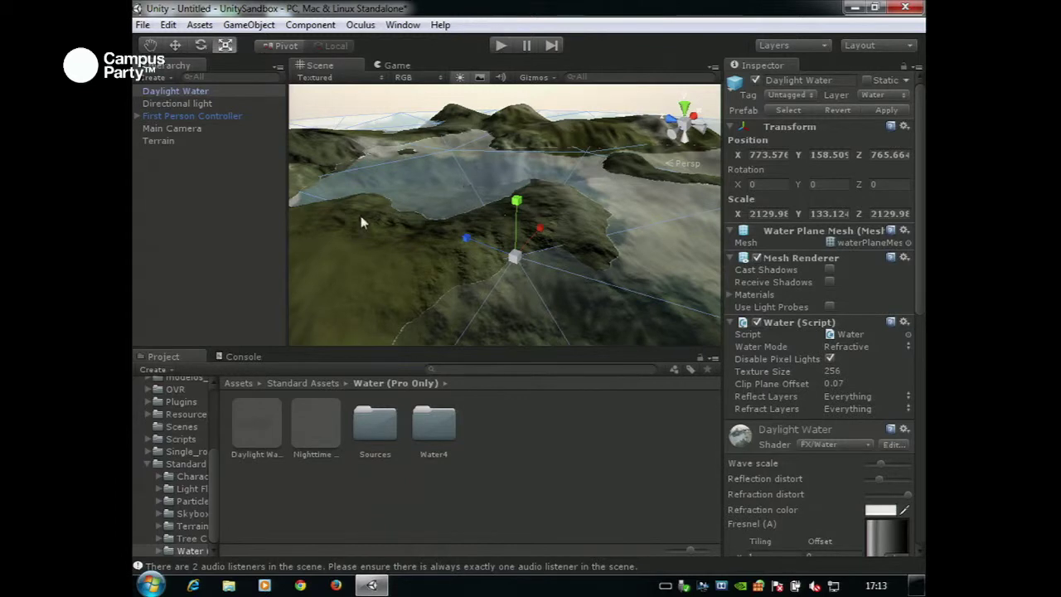
# Step: Switch to DAZ Studio 4.6, skipping the plugin registration and closing the Lesson Strip introduction
pyautogui.press('super+d')
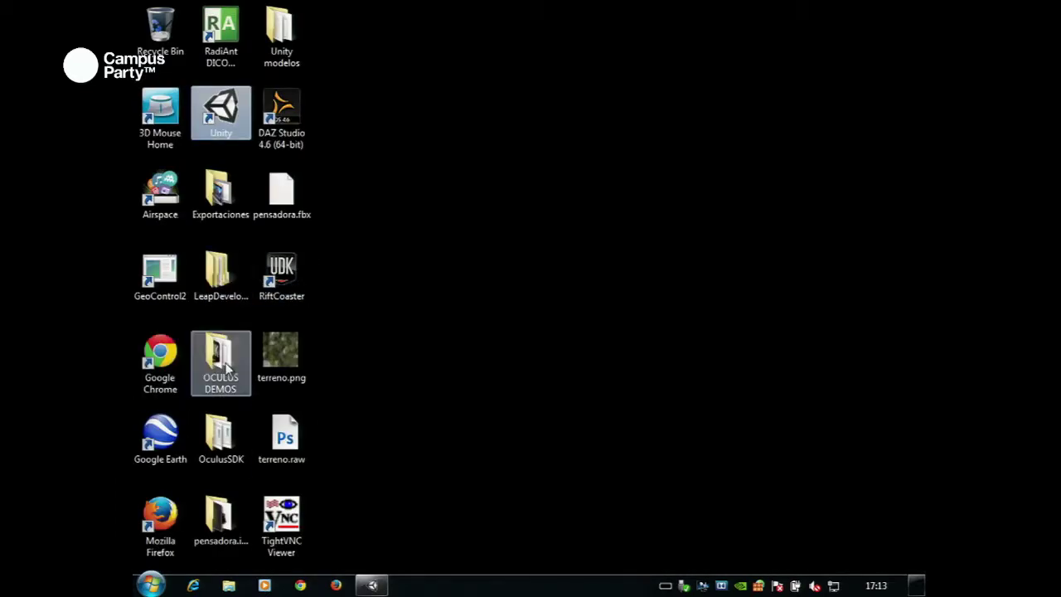
pyautogui.doubleClick(286, 116)
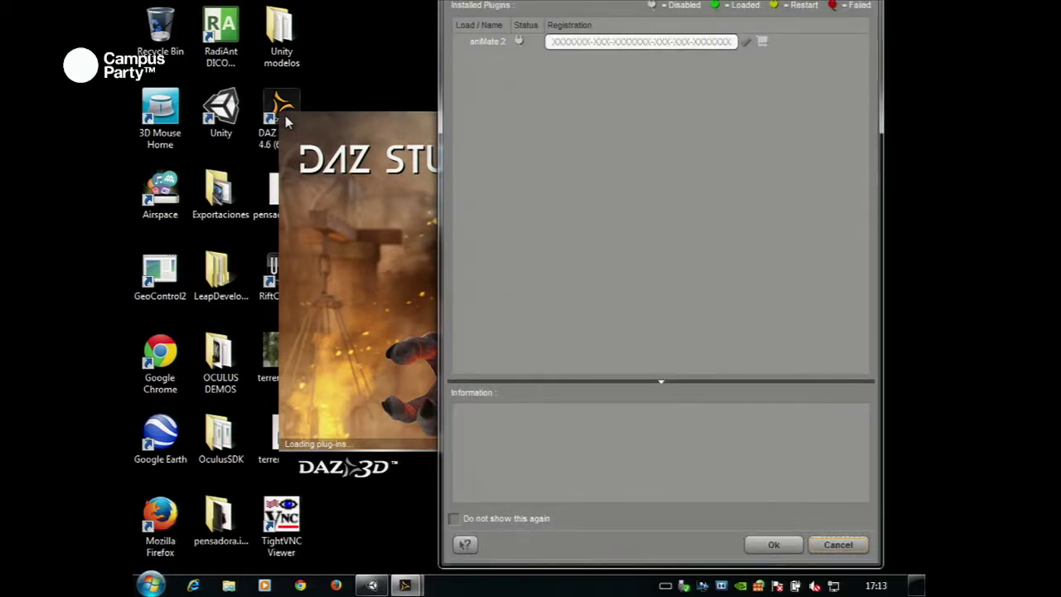
pyautogui.click(838, 544)
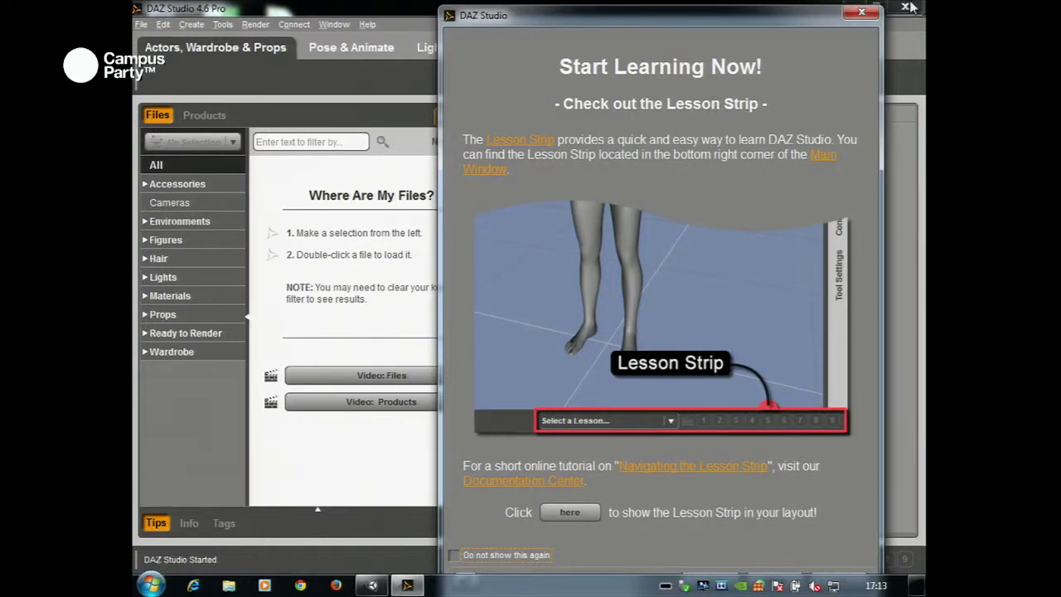
pyautogui.click(861, 12)
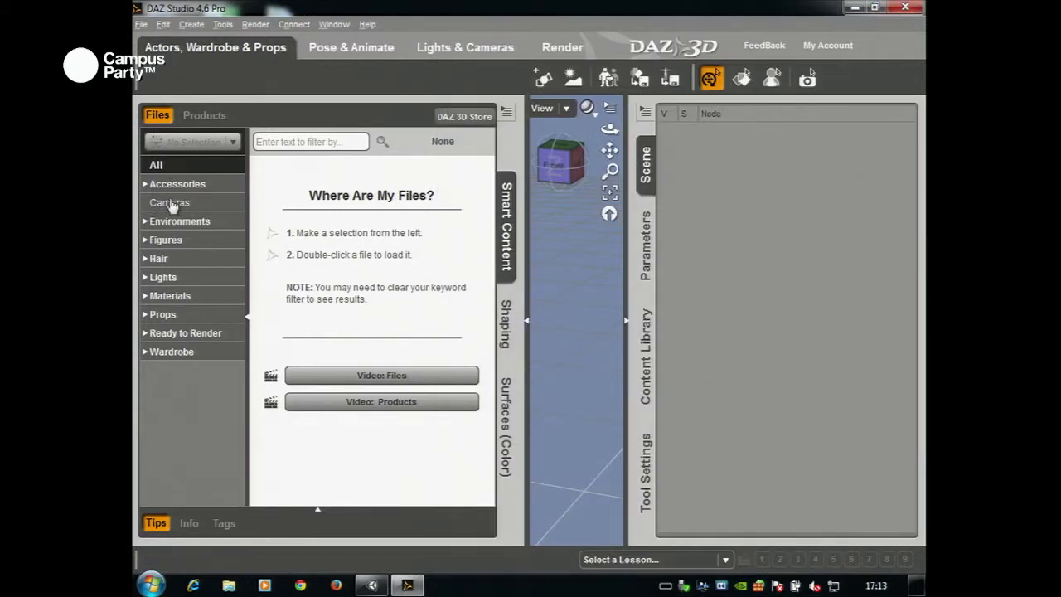
# Step: Load the Basic Female figure into the empty scene and enlarge the viewport by collapsing the scene pane
pyautogui.click(160, 258)
pyautogui.click(165, 240)
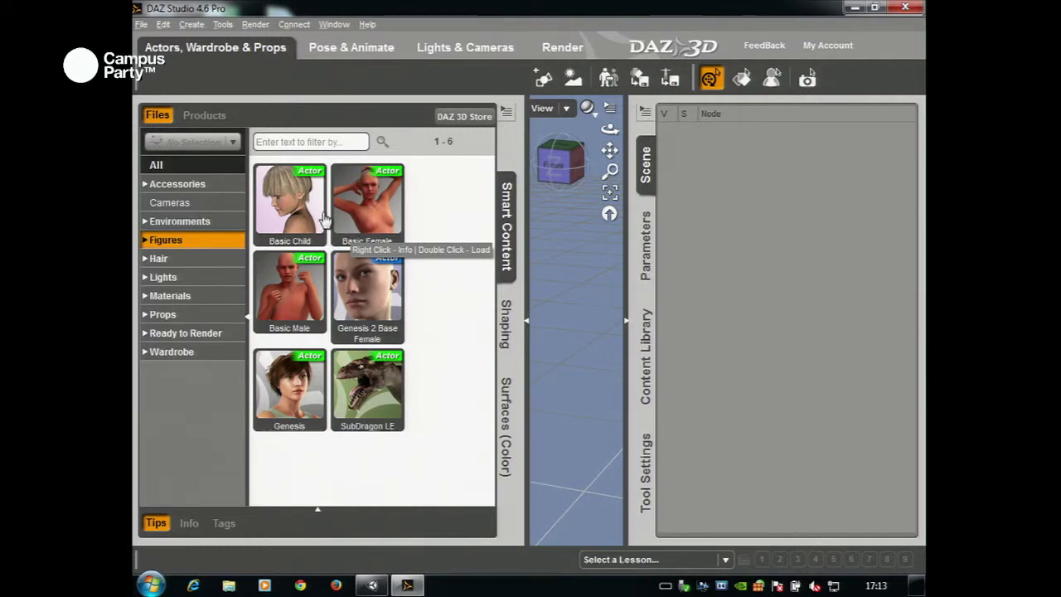
pyautogui.moveTo(351, 242); pyautogui.dragTo(556, 343)
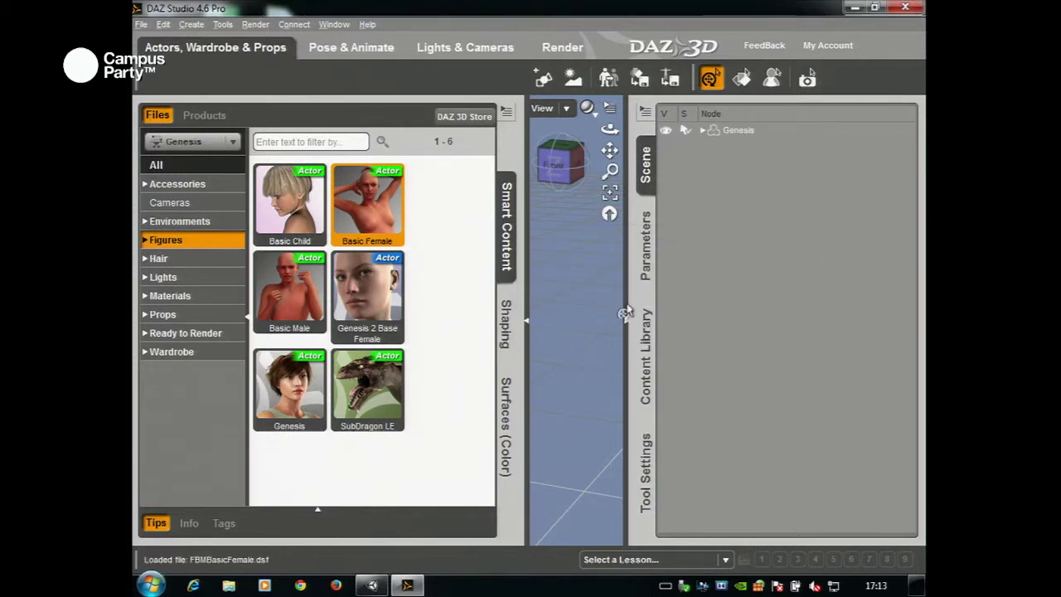
pyautogui.click(623, 329)
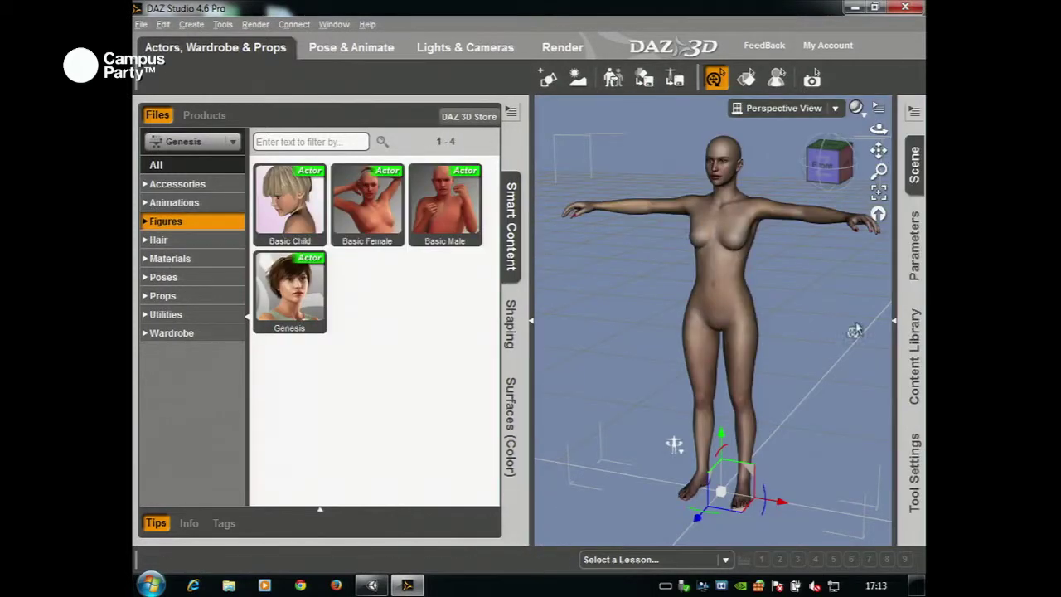
# Step: Dress the figure in the Jacket, JS Pants and JS Boots from the wardrobe and give it the Aldora Hair
pyautogui.click(188, 338)
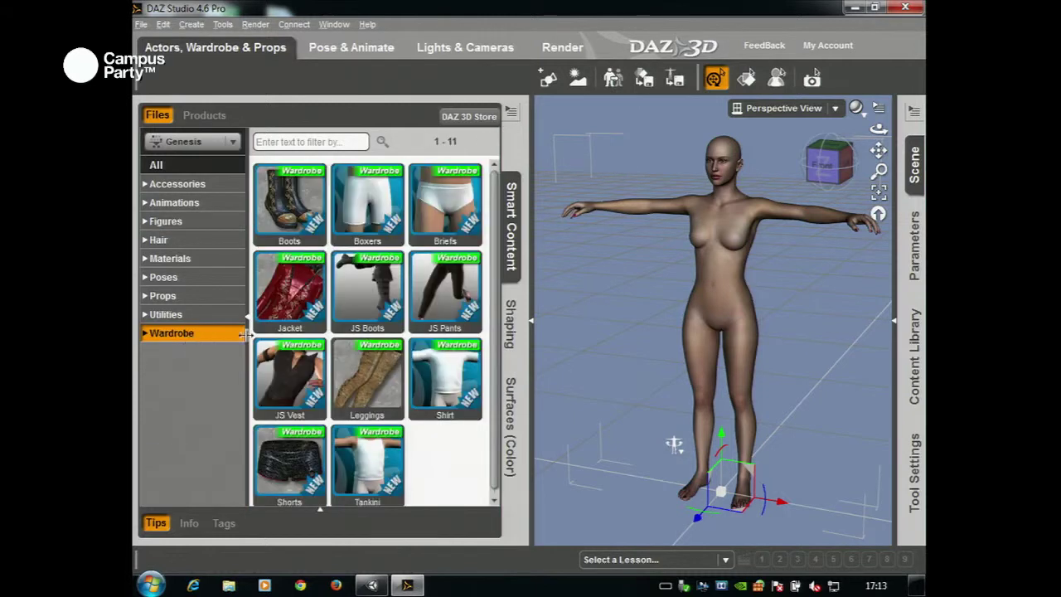
pyautogui.moveTo(318, 329); pyautogui.dragTo(718, 282)
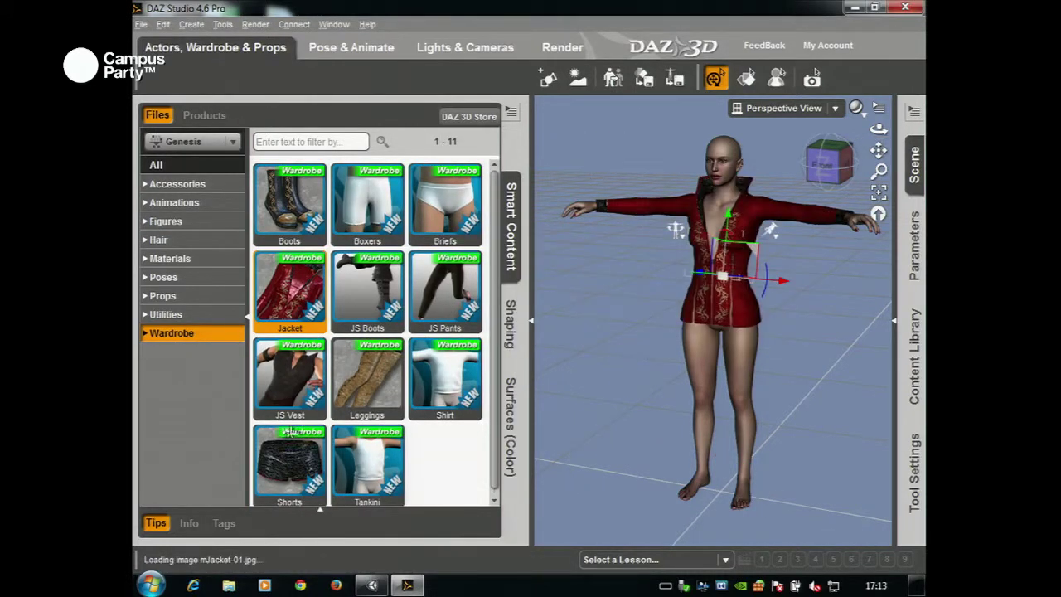
pyautogui.moveTo(430, 300); pyautogui.dragTo(661, 385)
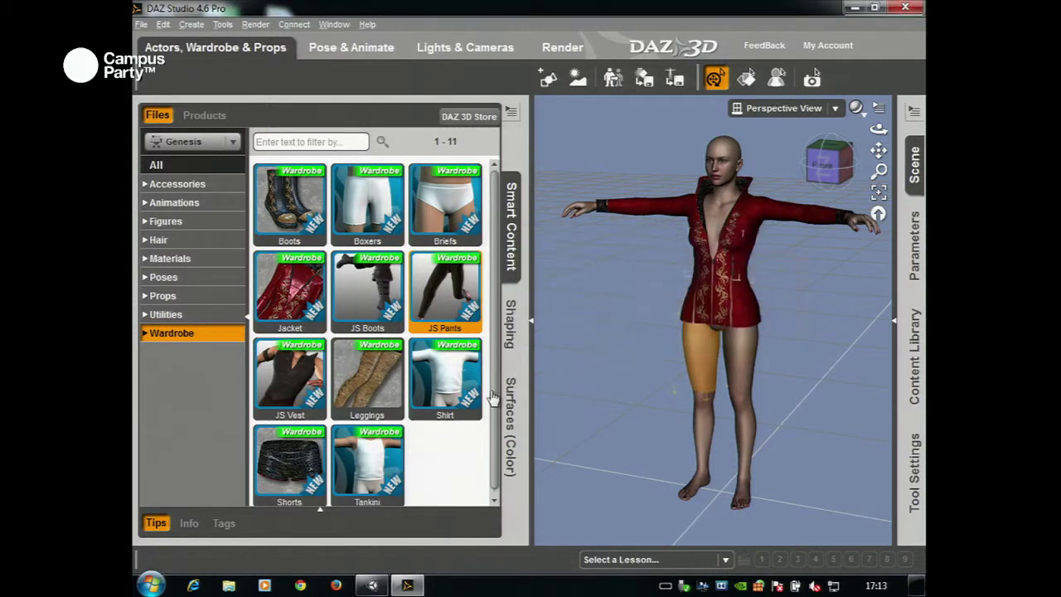
pyautogui.click(385, 287)
pyautogui.moveTo(385, 286); pyautogui.dragTo(709, 481)
pyautogui.click(158, 240)
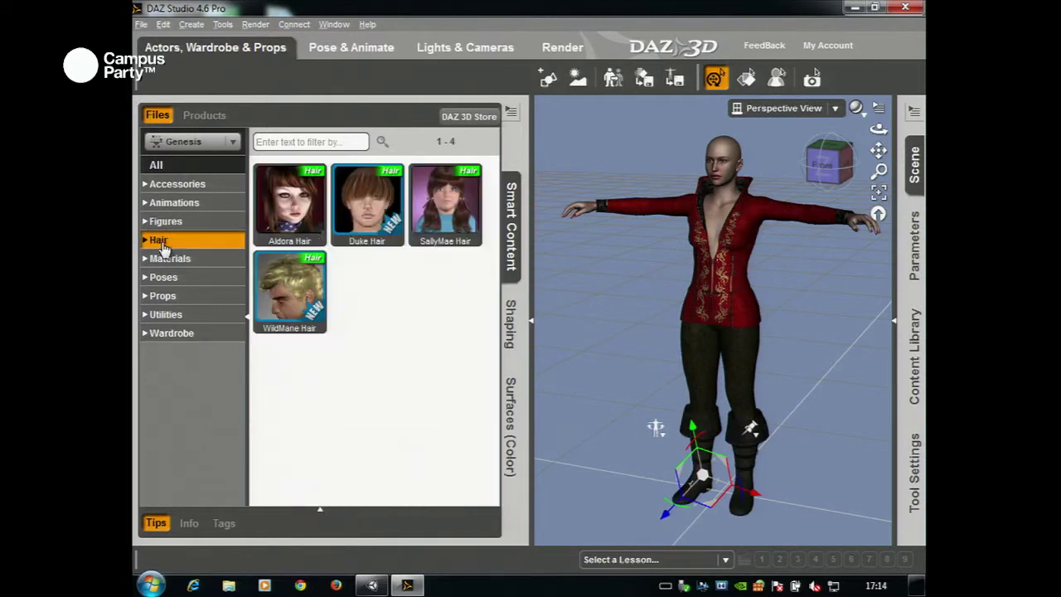
pyautogui.moveTo(311, 229); pyautogui.dragTo(726, 150)
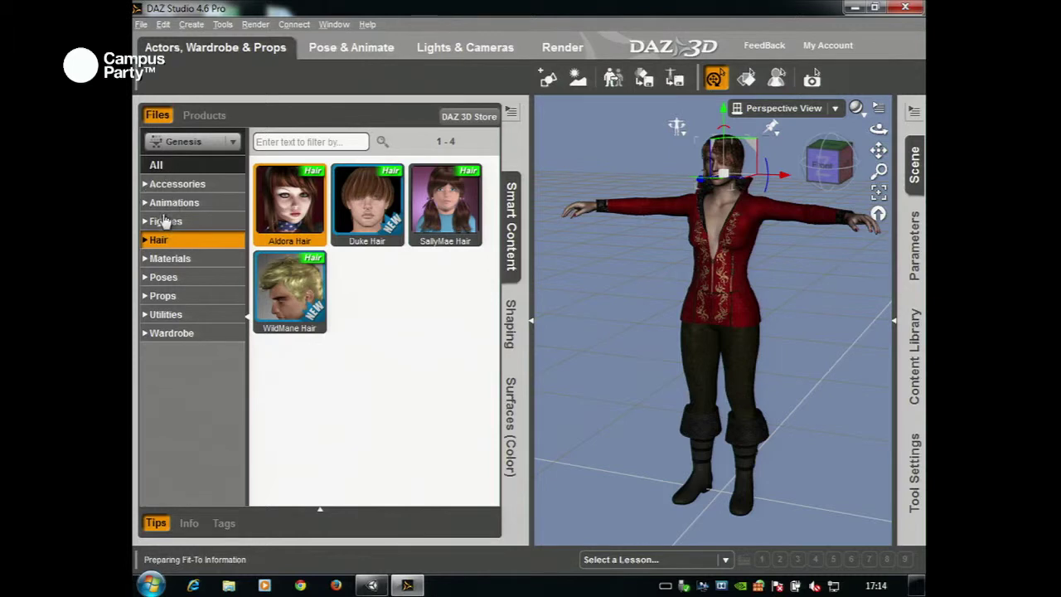
# Step: Apply the Female Pensive 02 seated pose to the dressed figure
pyautogui.click(164, 277)
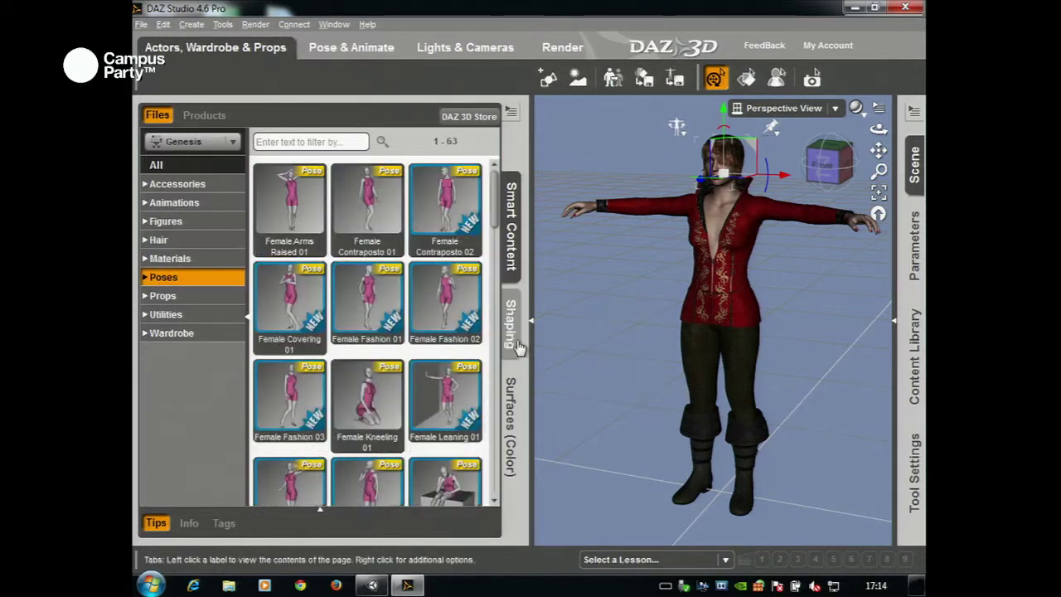
pyautogui.scroll(-5, 428, 296)
pyautogui.scroll(10, 431, 292)
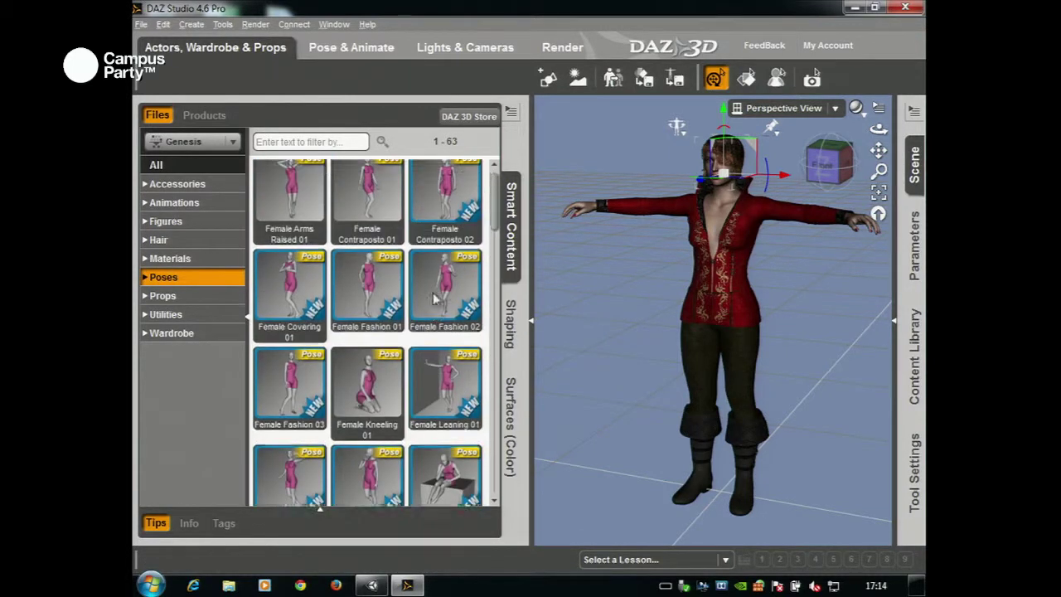
pyautogui.moveTo(495, 212); pyautogui.dragTo(495, 249)
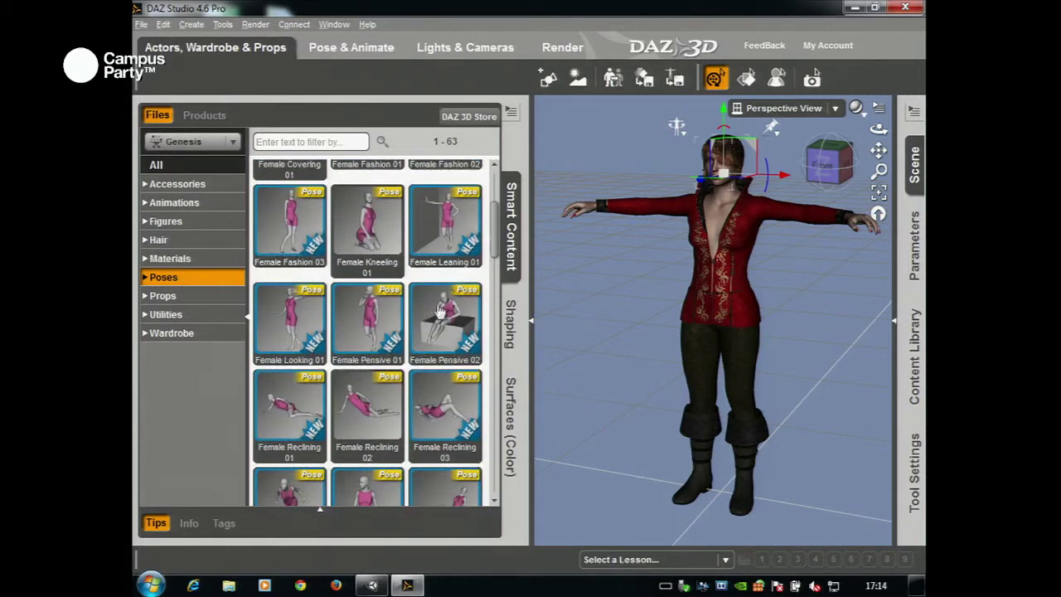
pyautogui.moveTo(439, 325); pyautogui.dragTo(645, 312)
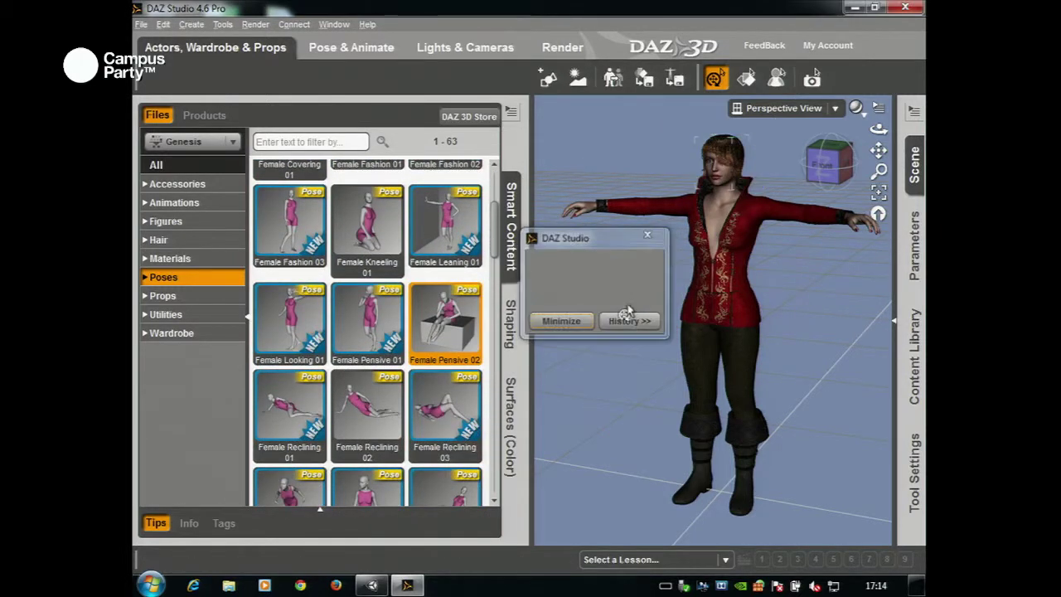
pyautogui.click(628, 315)
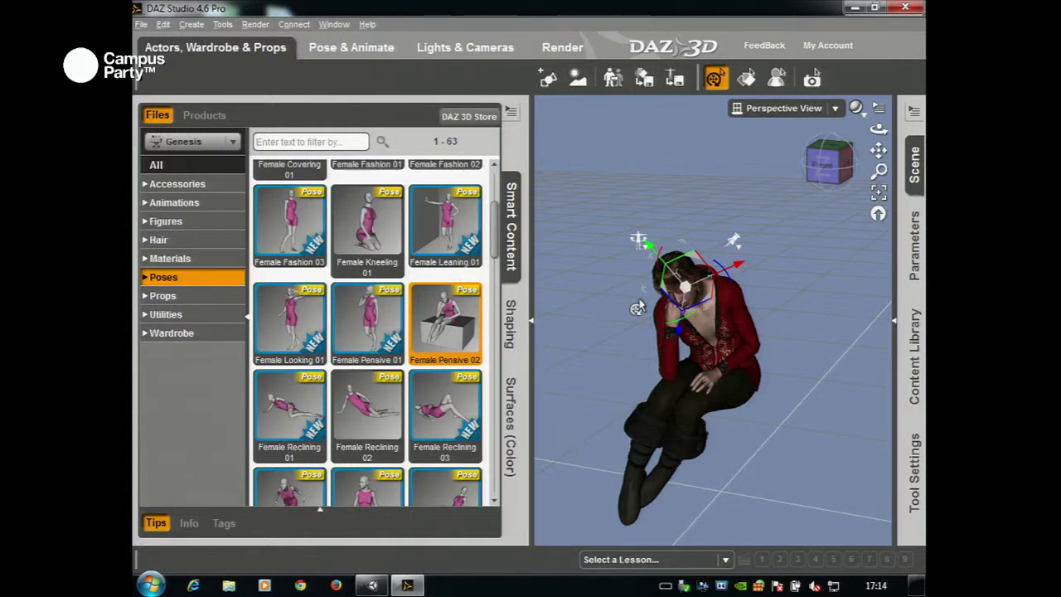
# Step: Export the posed figure to the Desktop as the Autodesk FBX file THINKER, using FBX 2012 Binary with embedded textures, figures and animations
pyautogui.click(141, 25)
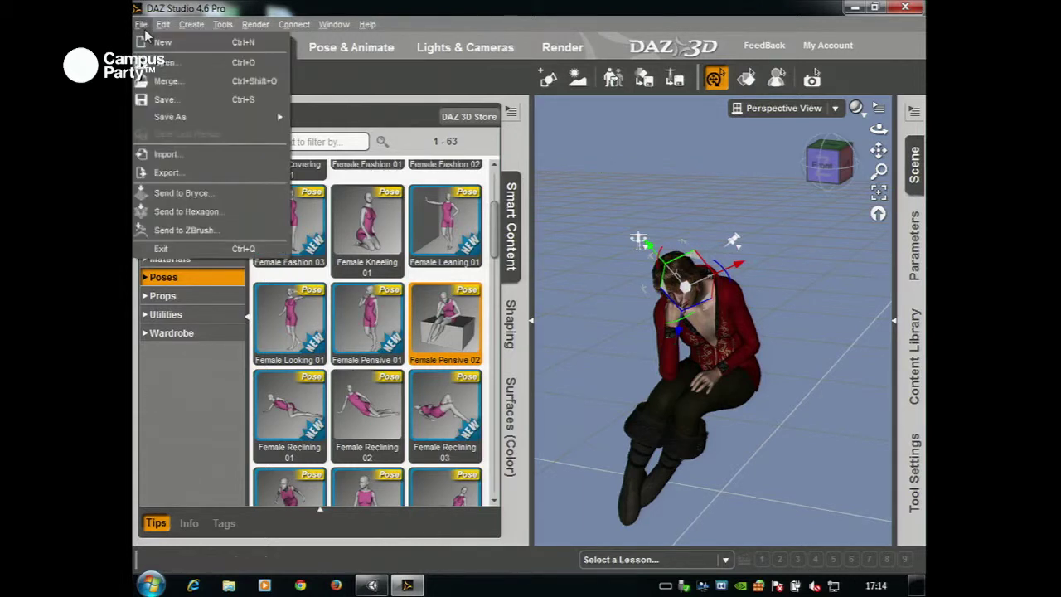
pyautogui.click(166, 172)
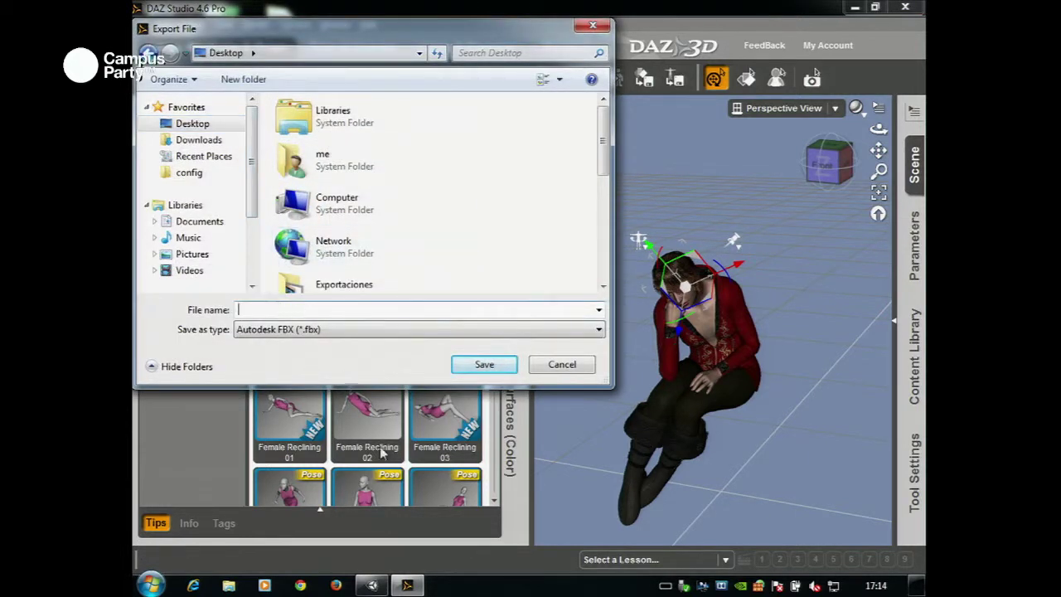
pyautogui.write('Trabajo3')
pyautogui.press('Return')
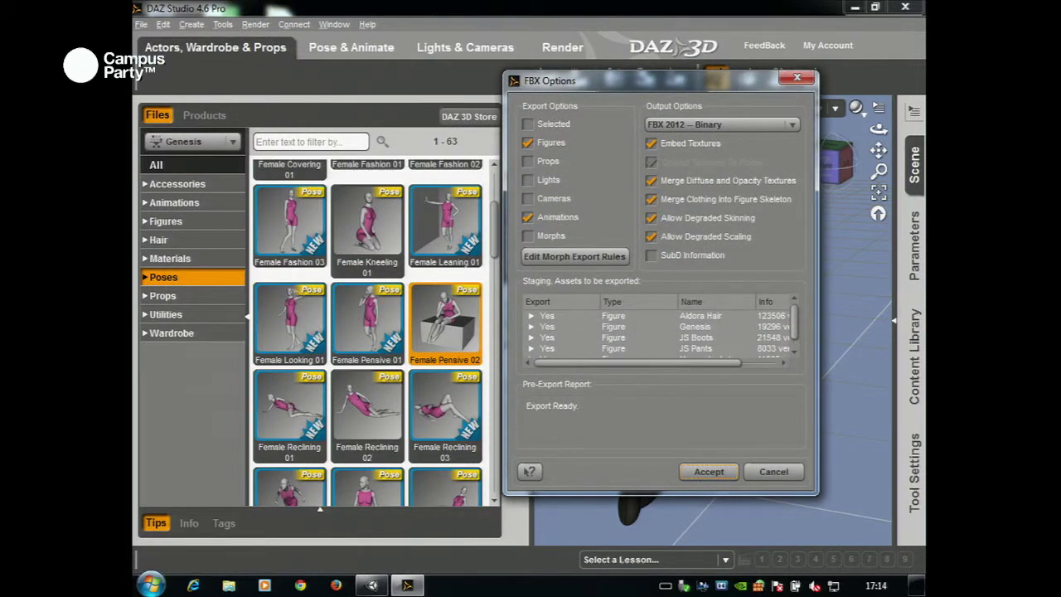
pyautogui.click(709, 471)
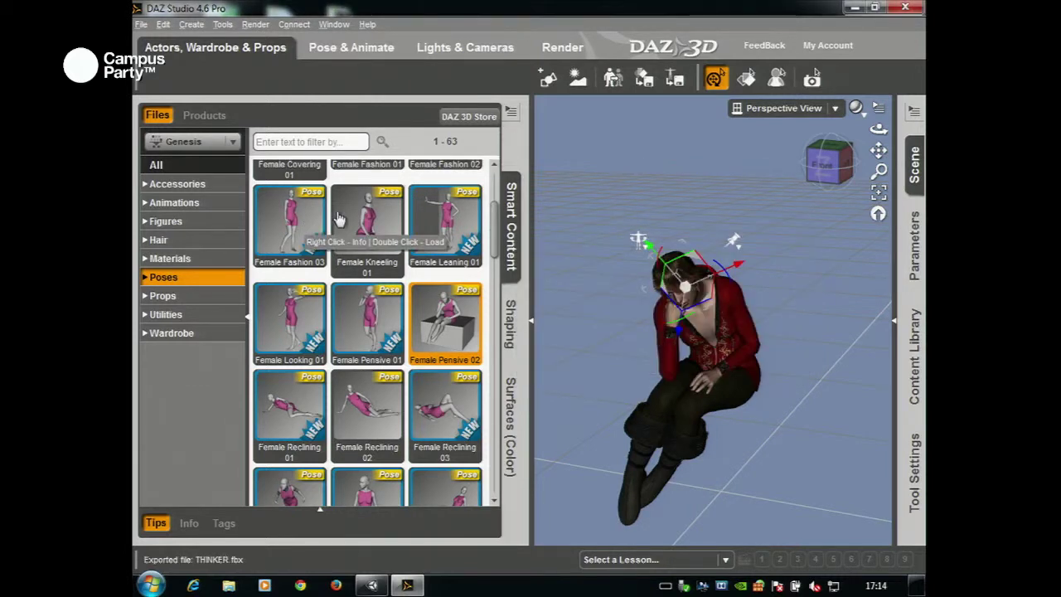
# Step: Switch to Unity and frame the First Person Controller in the scene view
pyautogui.click(371, 585)
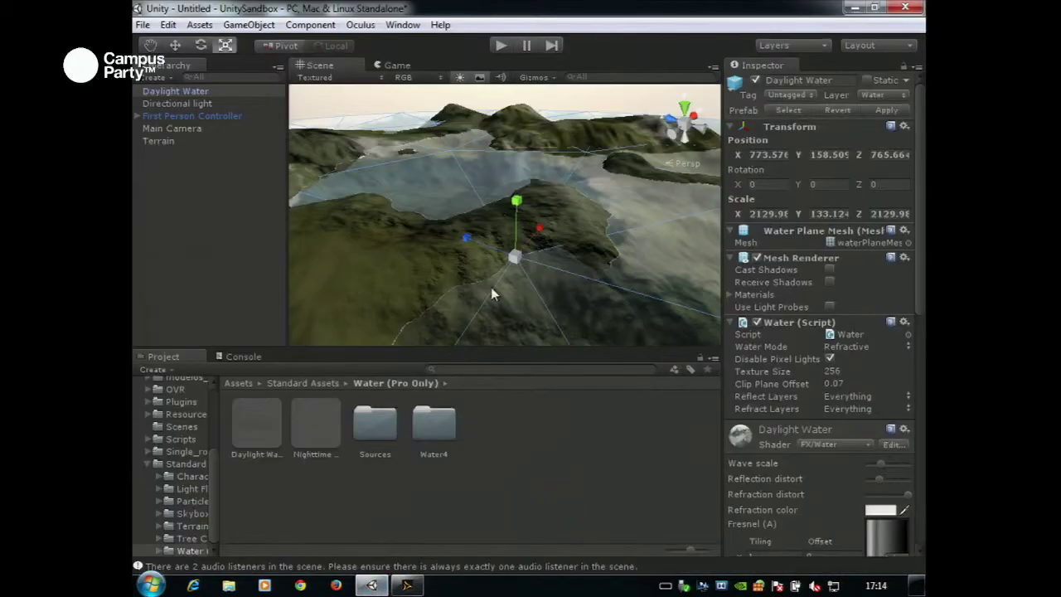
pyautogui.doubleClick(204, 118)
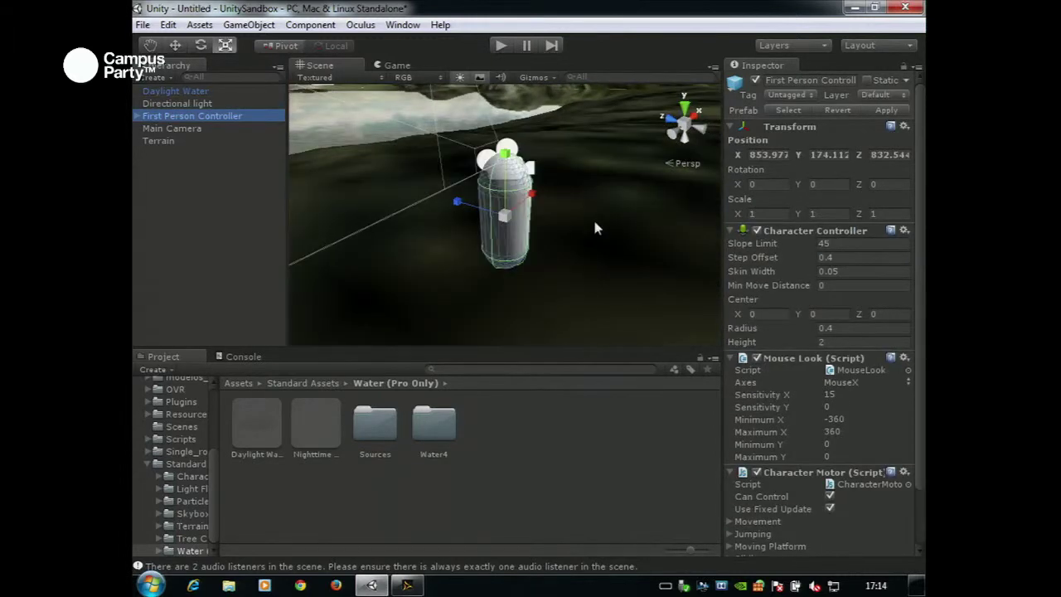
pyautogui.click(143, 25)
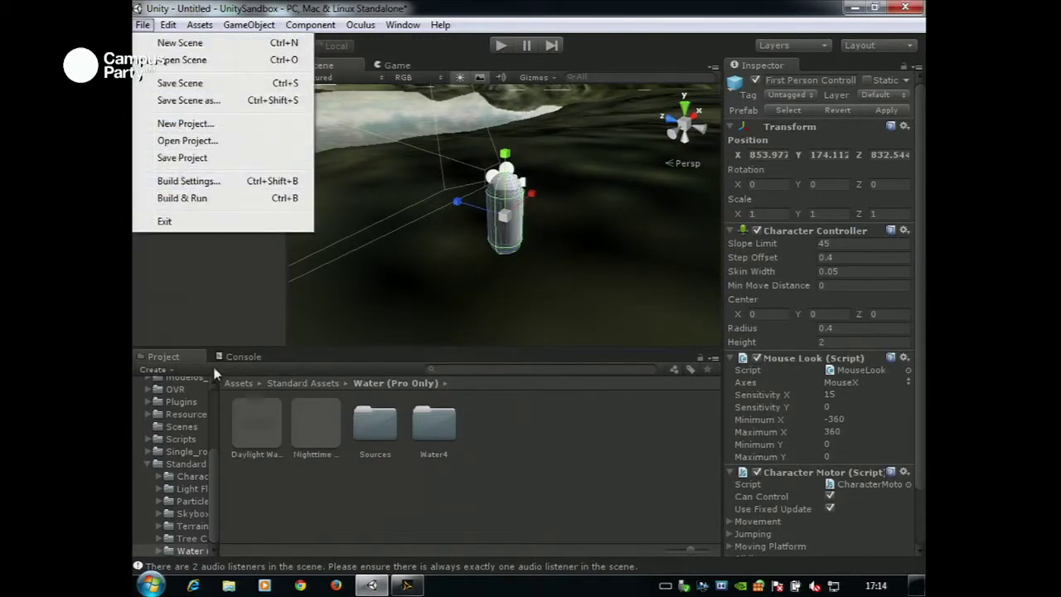
# Step: Import the exported THINKER FBX file into the project's modelos_teslein assets folder
pyautogui.hotkey('alt', 'Tab')
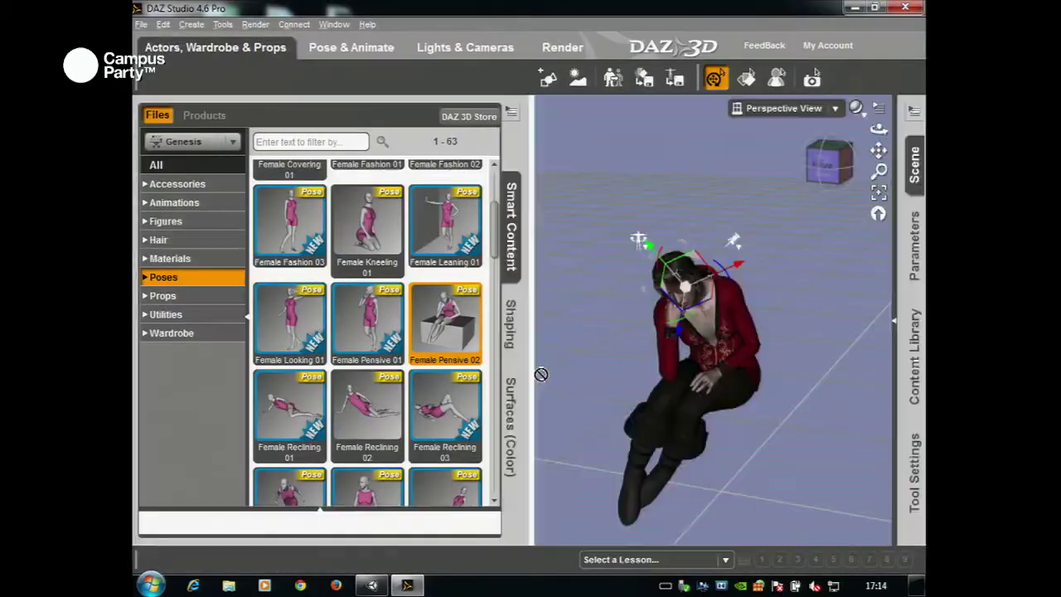
pyautogui.click(558, 406)
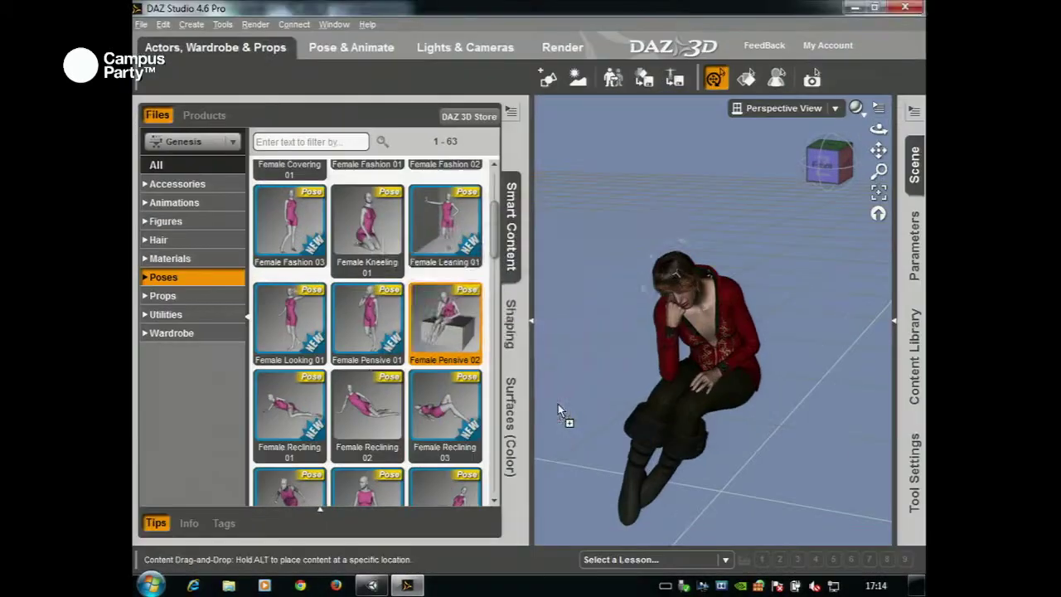
pyautogui.hotkey('alt', 'Tab')
pyautogui.moveTo(537, 439); pyautogui.dragTo(189, 472)
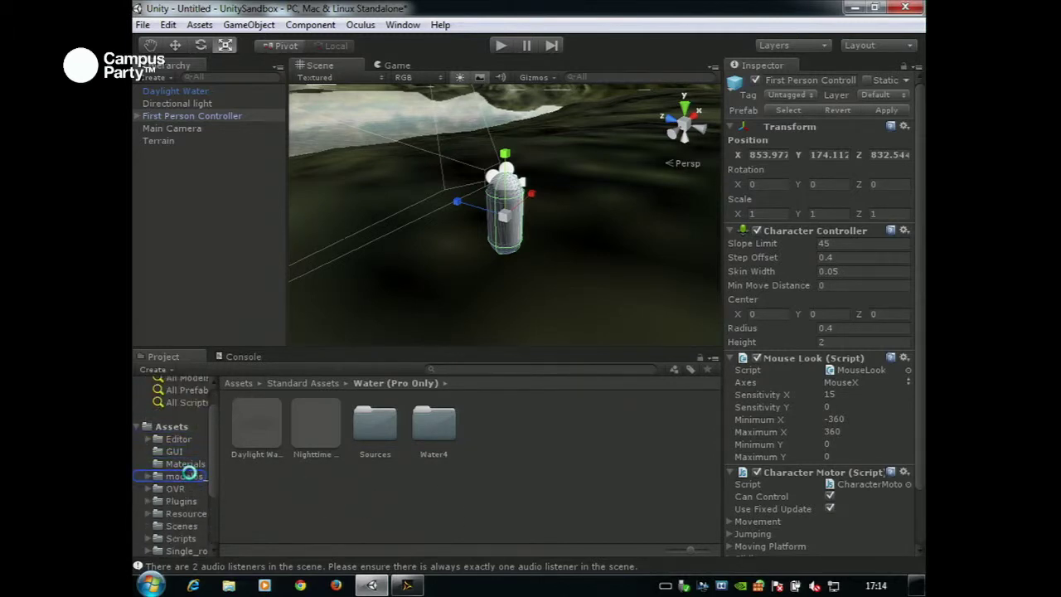
pyautogui.moveTo(189, 474); pyautogui.dragTo(189, 474)
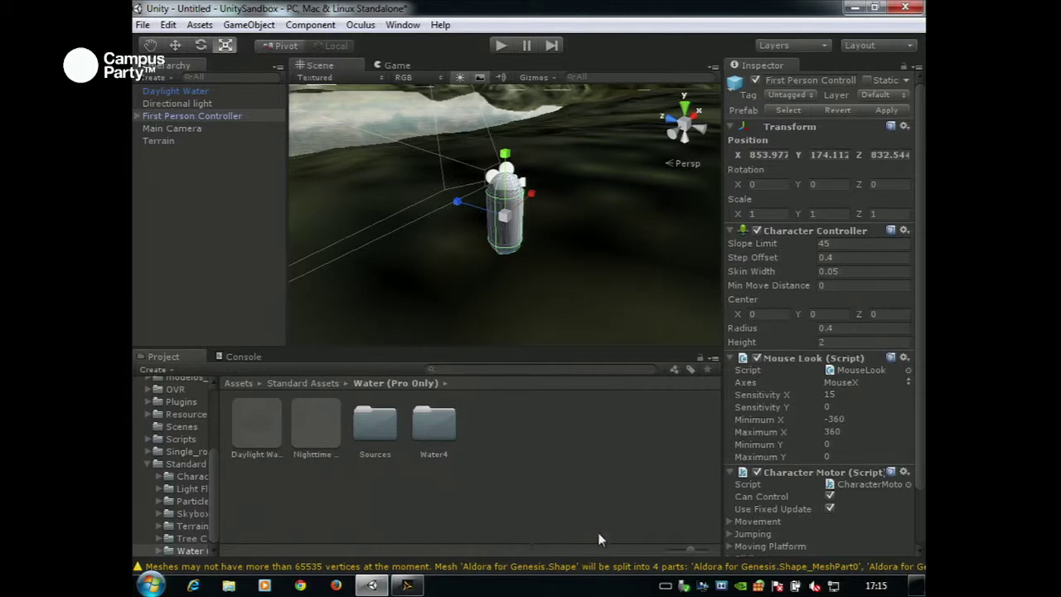
# Step: Place the THINKER model from modelos_teslein on the terrain beside the First Person Controller, at about X 859, Y 172, Z 831
pyautogui.click(251, 474)
pyautogui.click(174, 463)
pyautogui.click(179, 414)
pyautogui.scroll(2, 189, 425)
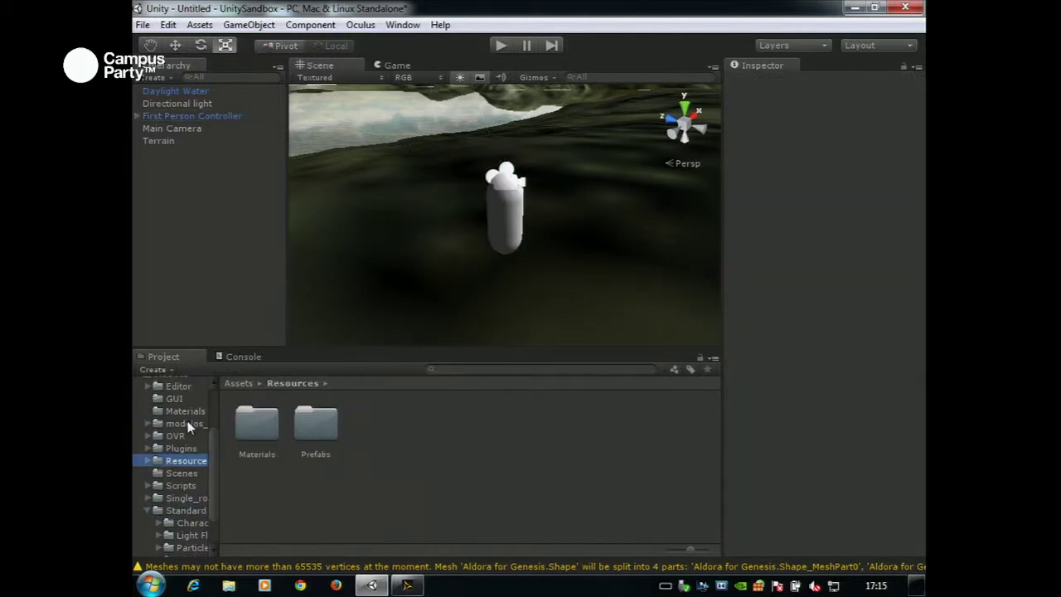
pyautogui.click(184, 424)
pyautogui.moveTo(255, 498); pyautogui.dragTo(610, 220)
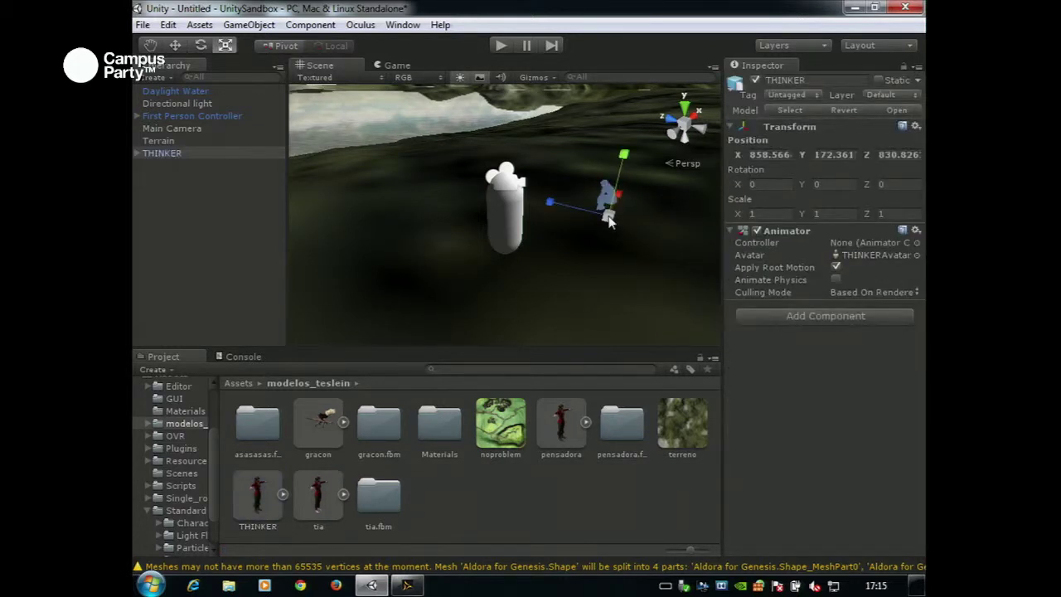
# Step: Enlarge the THINKER model uniformly to a scale of about 2, test-running the scene between adjustments
pyautogui.moveTo(609, 217); pyautogui.dragTo(695, 151)
pyautogui.click(501, 44)
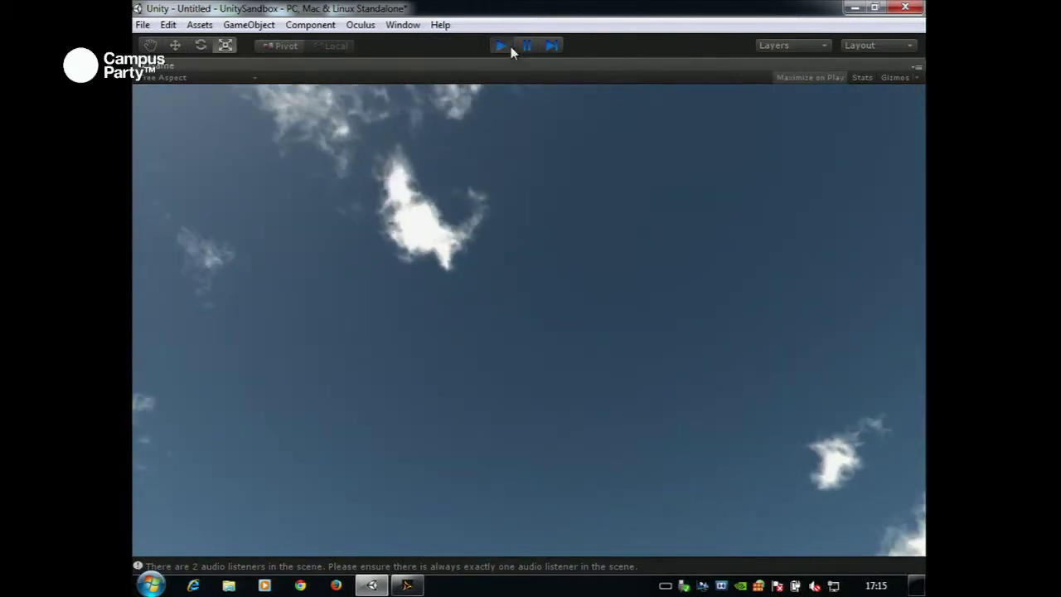
pyautogui.click(508, 47)
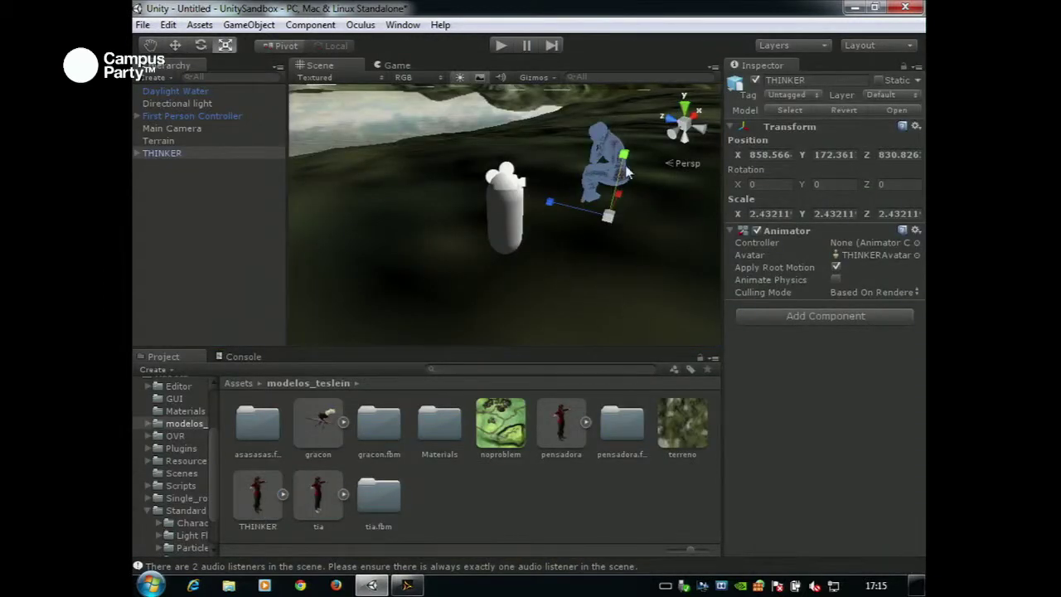
pyautogui.moveTo(606, 223); pyautogui.dragTo(597, 223)
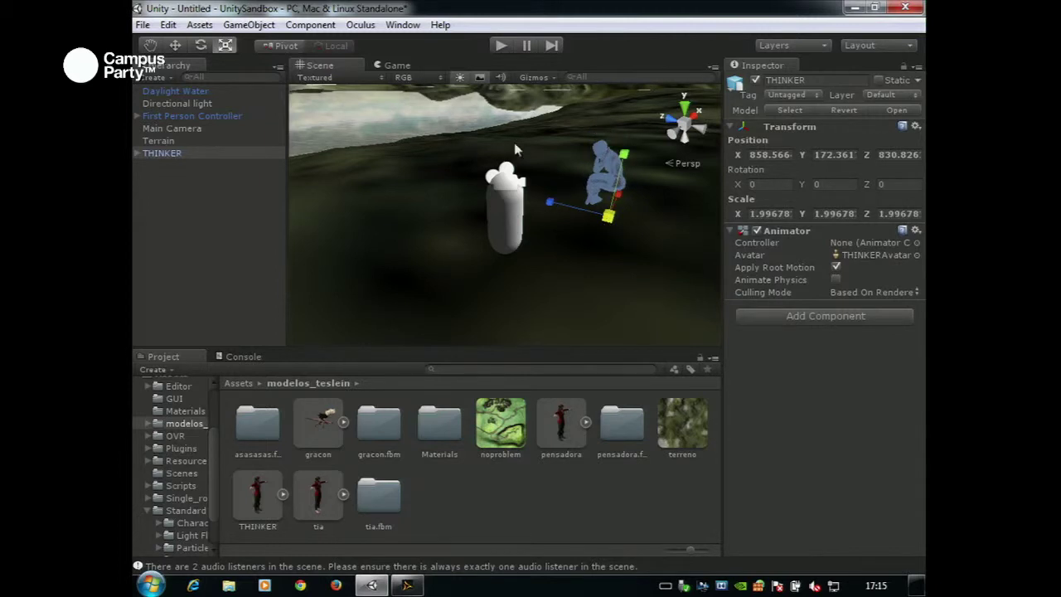
# Step: Rotate the Directional light to about X 52, Y 138, Z 193 and test-run the scene
pyautogui.scroll(-3, 547, 182)
pyautogui.scroll(-4, 527, 166)
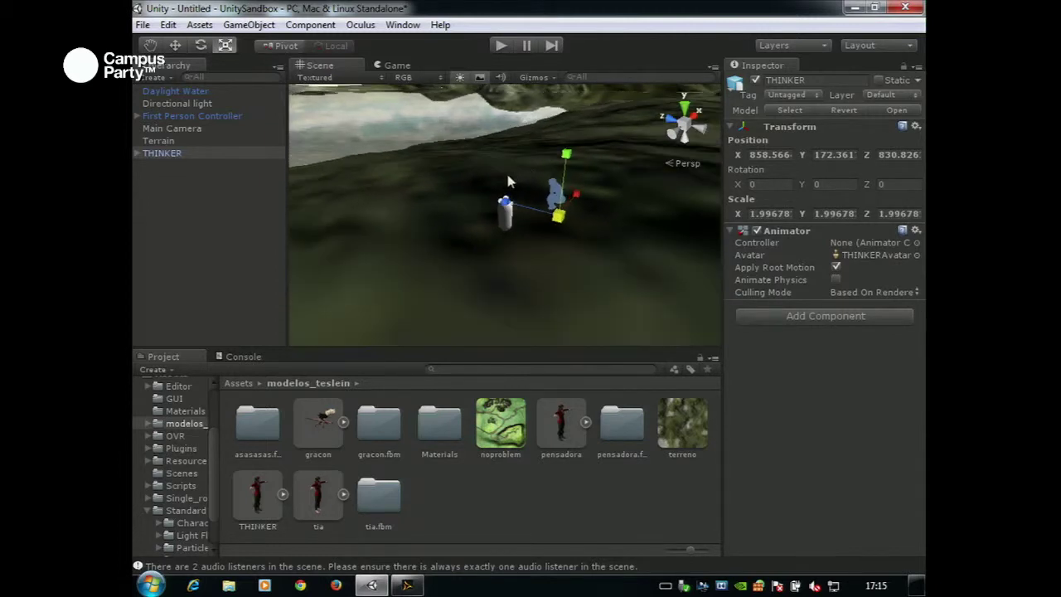
pyautogui.click(199, 105)
pyautogui.keyDown('alt'); pyautogui.moveTo(692, 219); pyautogui.dragTo(612, 196); pyautogui.keyUp('alt')
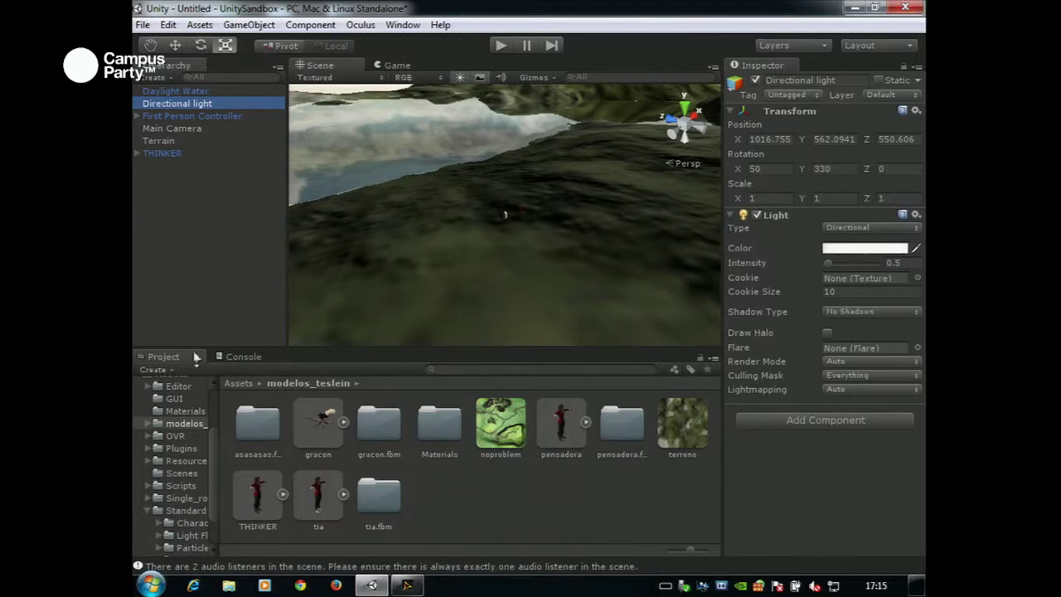
pyautogui.scroll(-5, 437, 213)
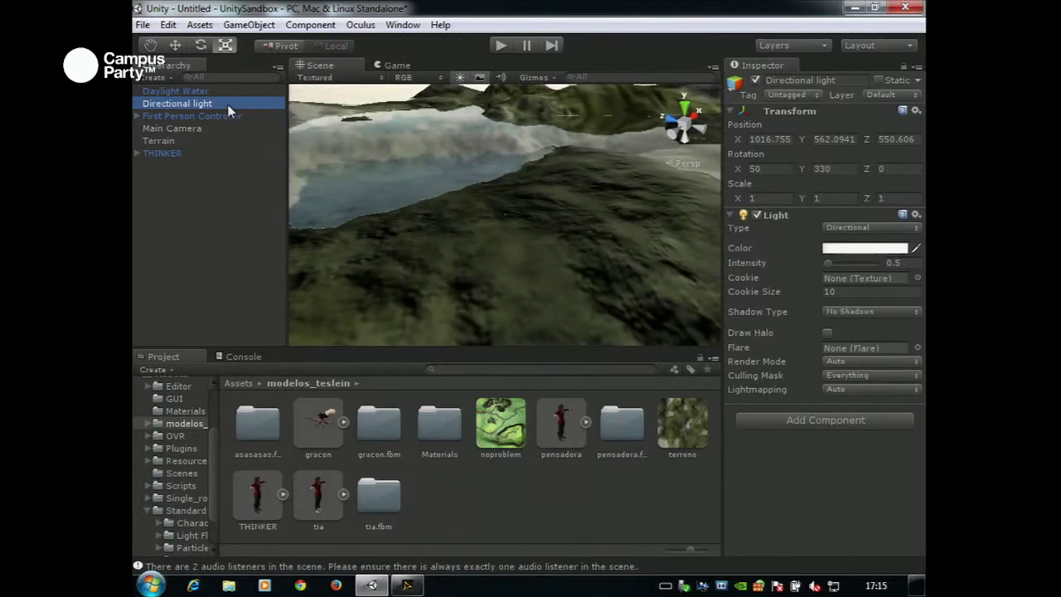
pyautogui.doubleClick(227, 104)
pyautogui.click(201, 45)
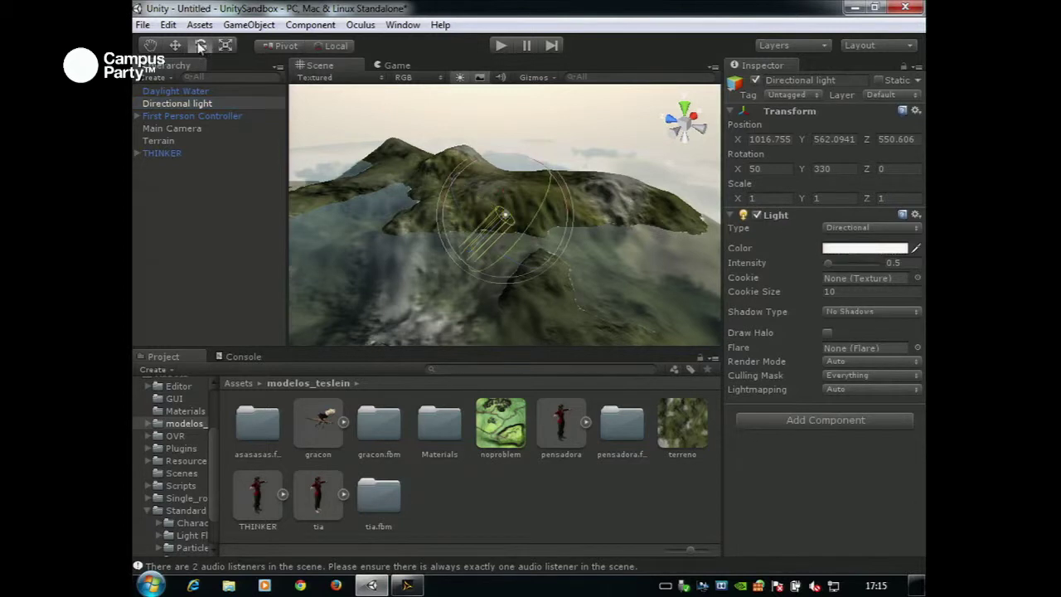
pyautogui.moveTo(557, 248); pyautogui.dragTo(487, 100)
pyautogui.click(501, 45)
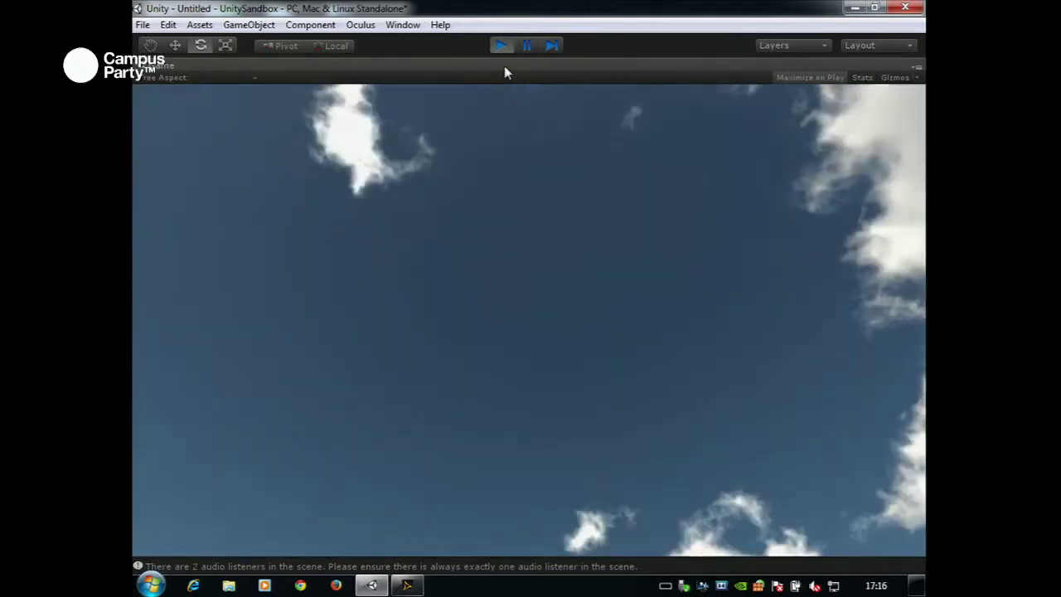
pyautogui.click(502, 48)
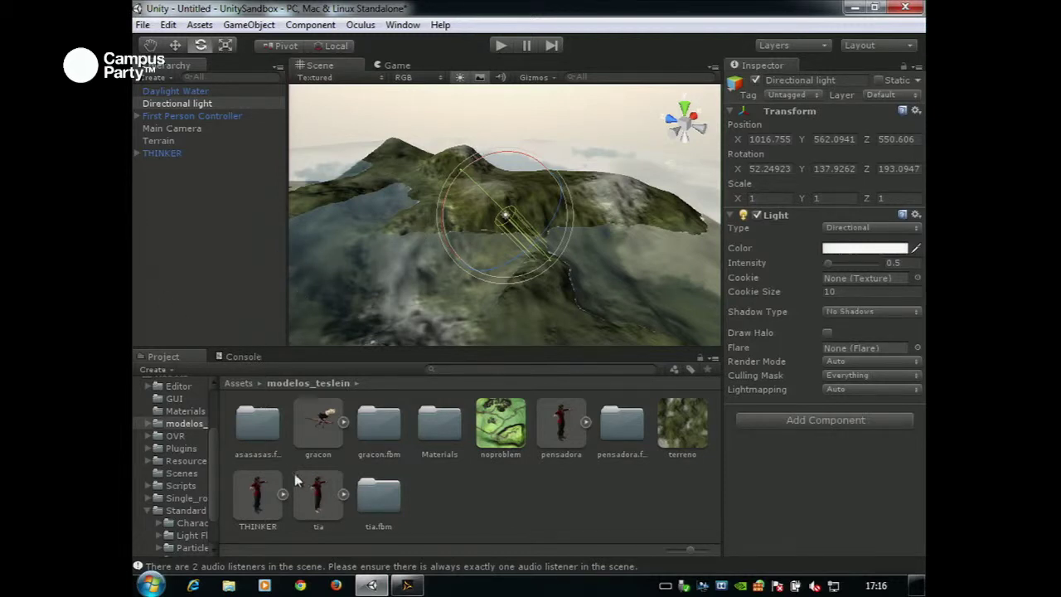
# Step: Place the single_rock model from Single_rock's 3dobjects_FBX folder beside THINKER and shrink it uniformly to a scale of about 0.48
pyautogui.scroll(2, 214, 435)
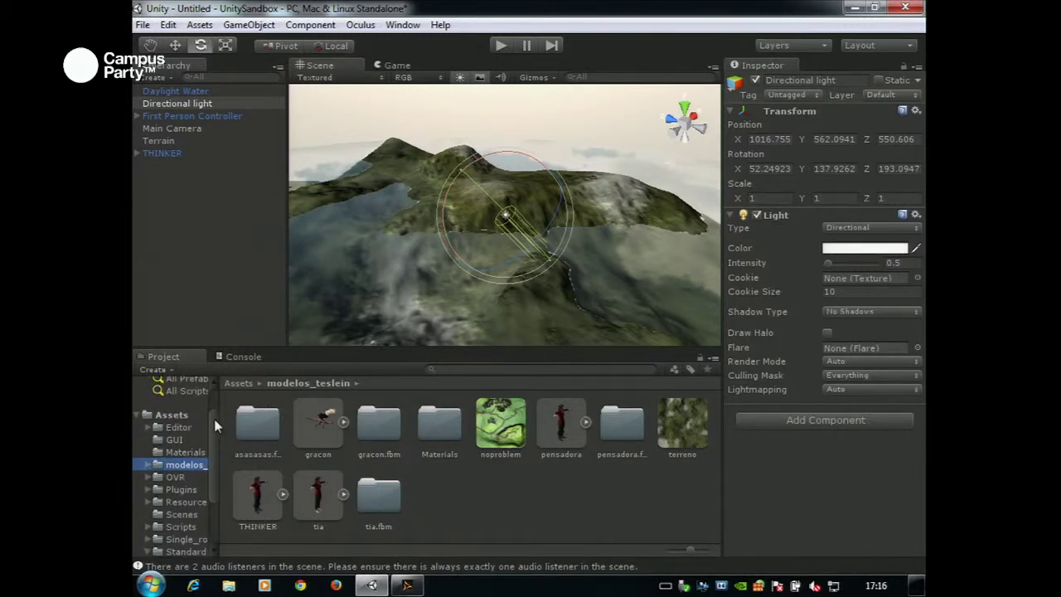
pyautogui.click(182, 415)
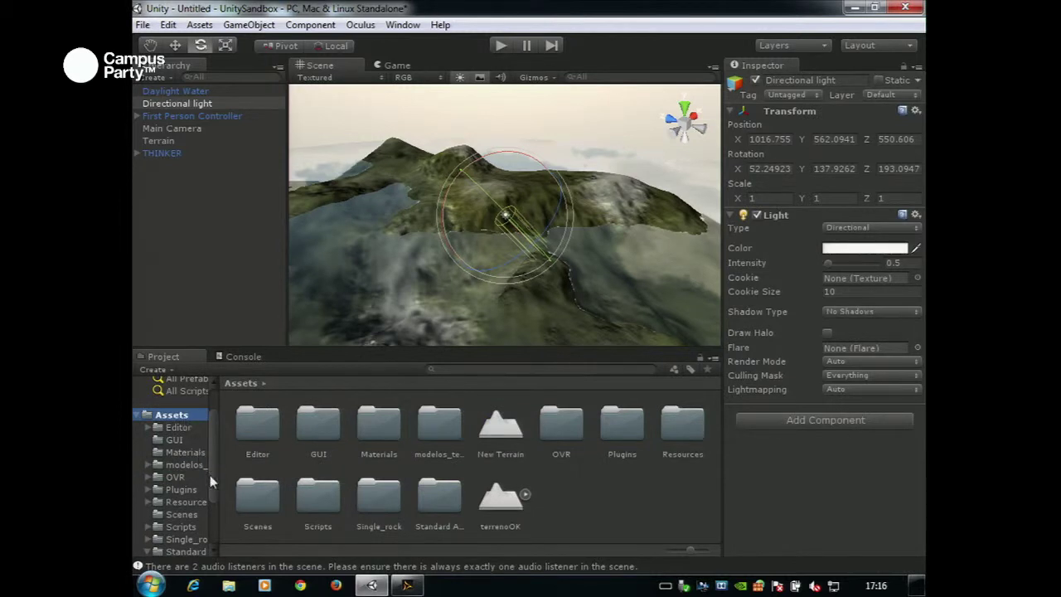
pyautogui.doubleClick(398, 499)
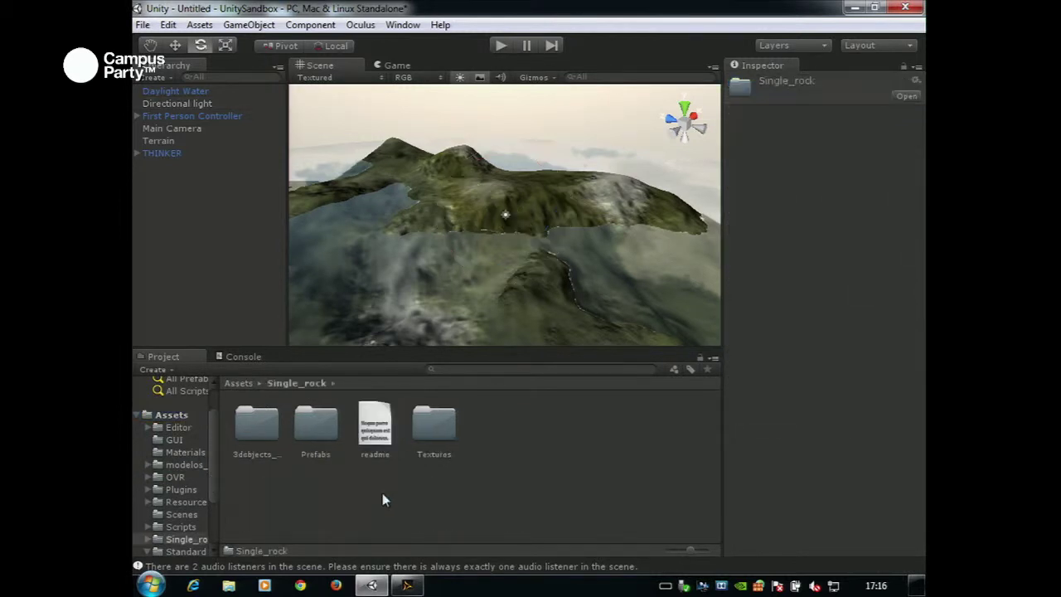
pyautogui.doubleClick(179, 151)
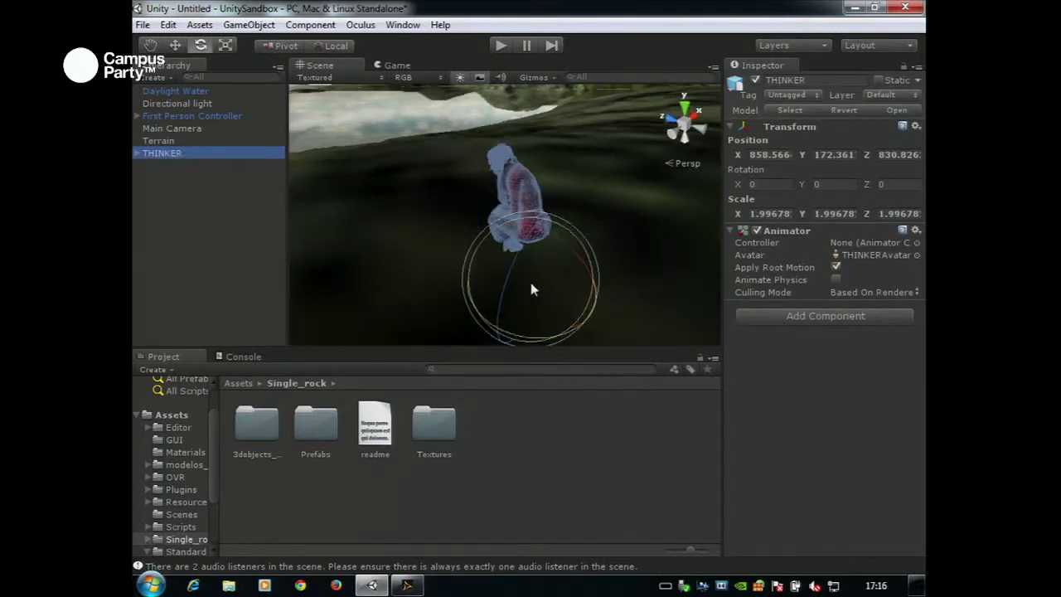
pyautogui.doubleClick(257, 435)
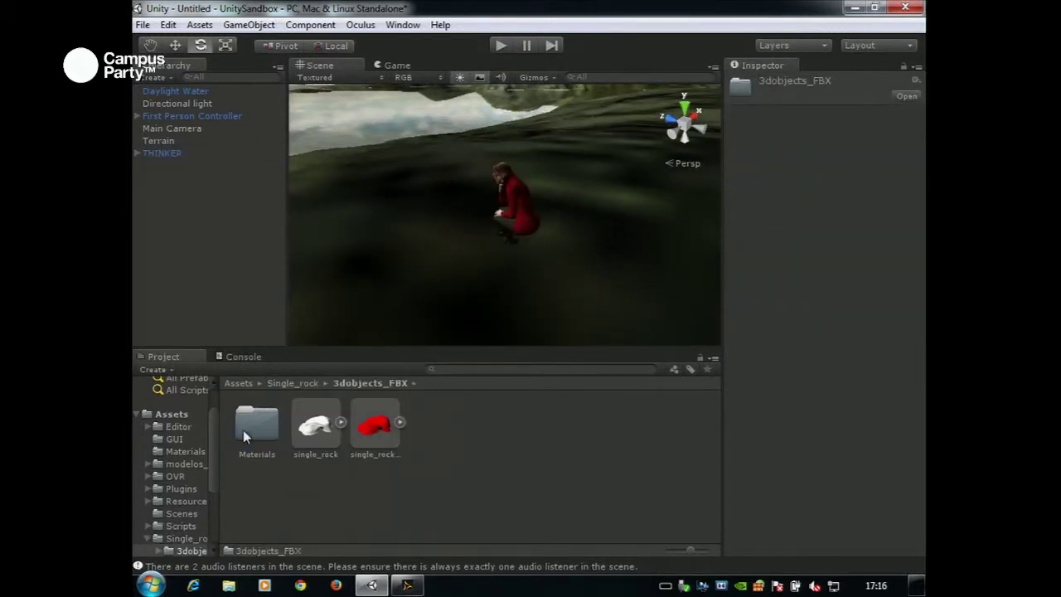
pyautogui.moveTo(312, 429); pyautogui.dragTo(531, 214)
pyautogui.scroll(-2, 532, 207)
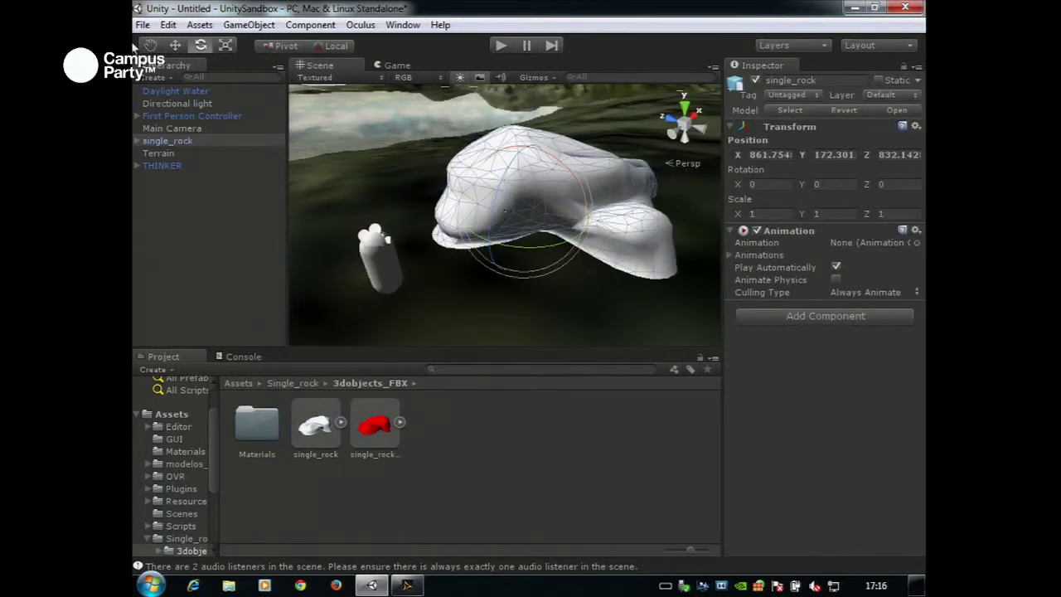
pyautogui.press('r')
pyautogui.moveTo(538, 211); pyautogui.dragTo(497, 238)
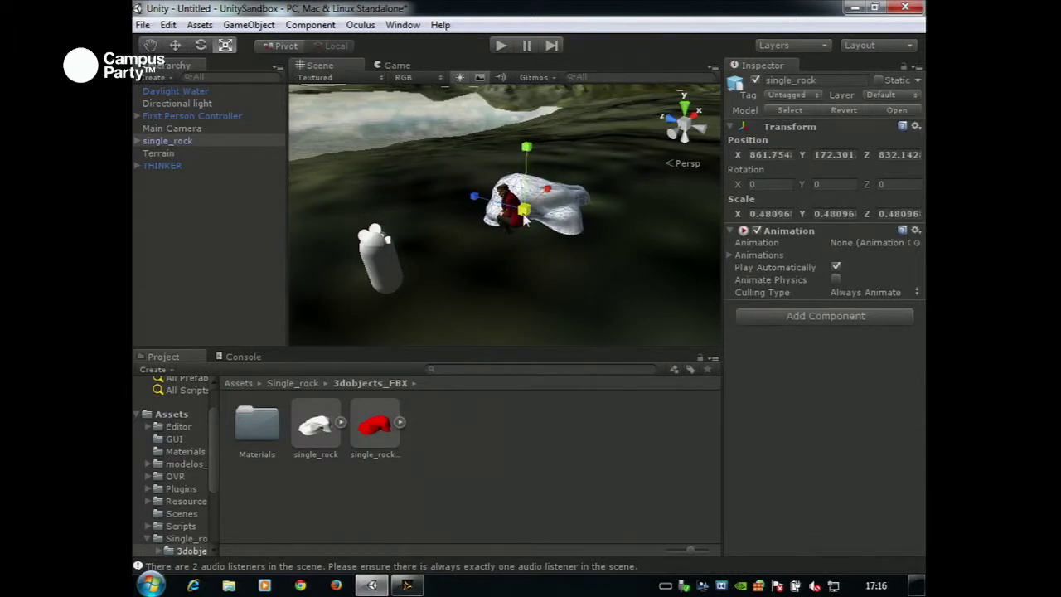
# Step: Rotate the single_rock model about its vertical axis to a Y rotation of about -156
pyautogui.click(685, 110)
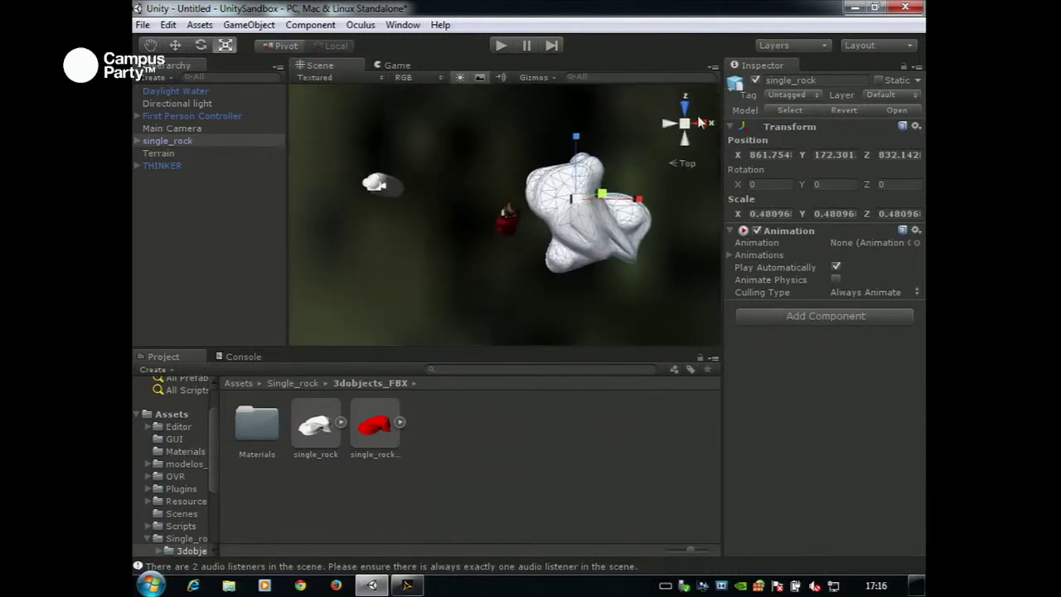
pyautogui.click(708, 125)
pyautogui.click(685, 108)
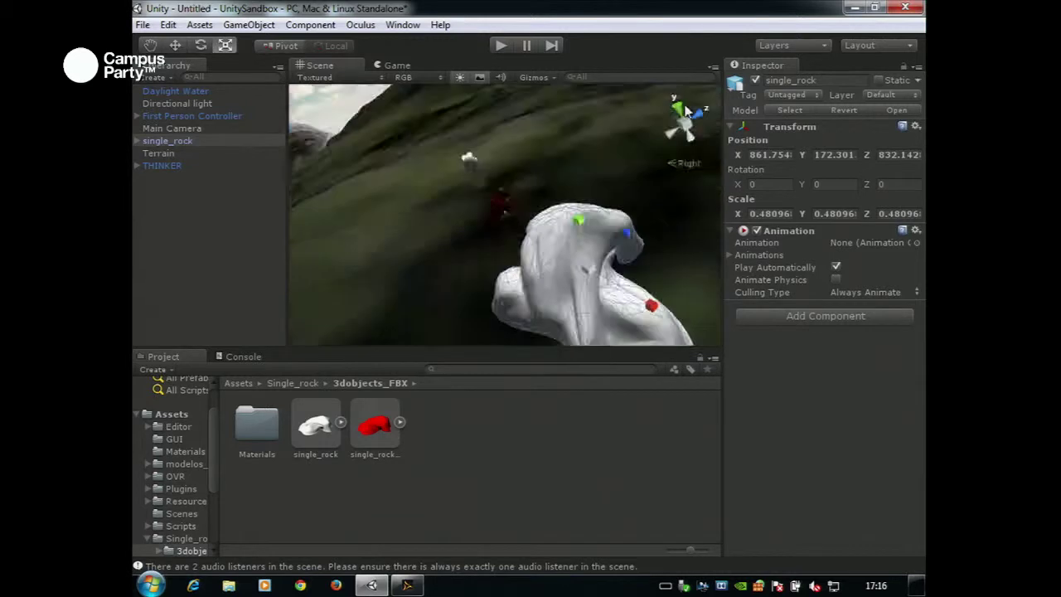
pyautogui.click(685, 123)
pyautogui.keyDown('alt'); pyautogui.moveTo(631, 174); pyautogui.dragTo(564, 222); pyautogui.keyUp('alt')
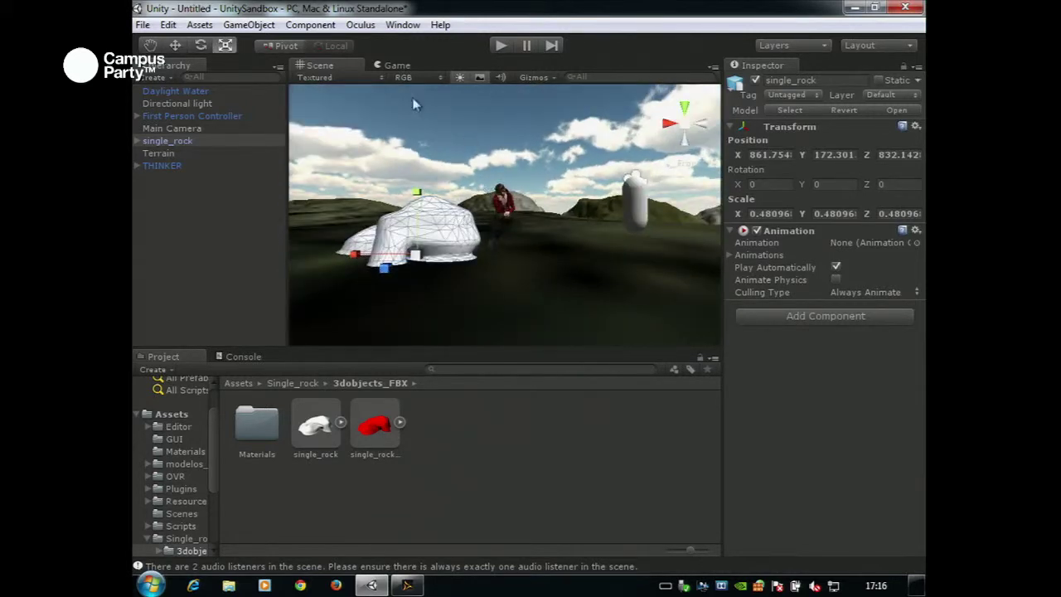
pyautogui.click(201, 44)
pyautogui.moveTo(402, 253); pyautogui.dragTo(485, 267)
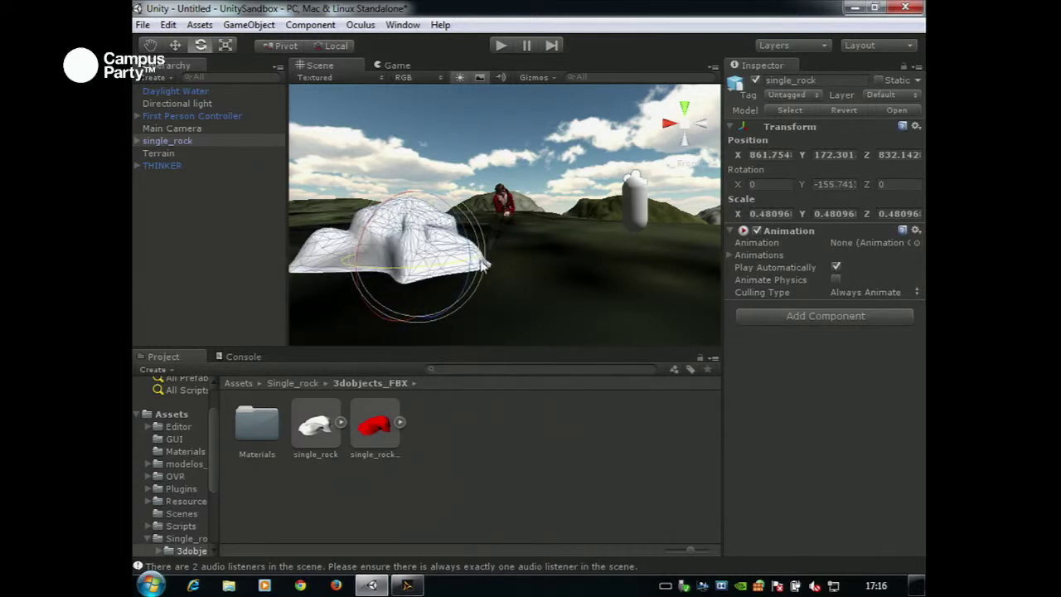
# Step: Move the single_rock model under the THINKER figure, to about X 859, Z 828, and test-run the scene
pyautogui.click(175, 45)
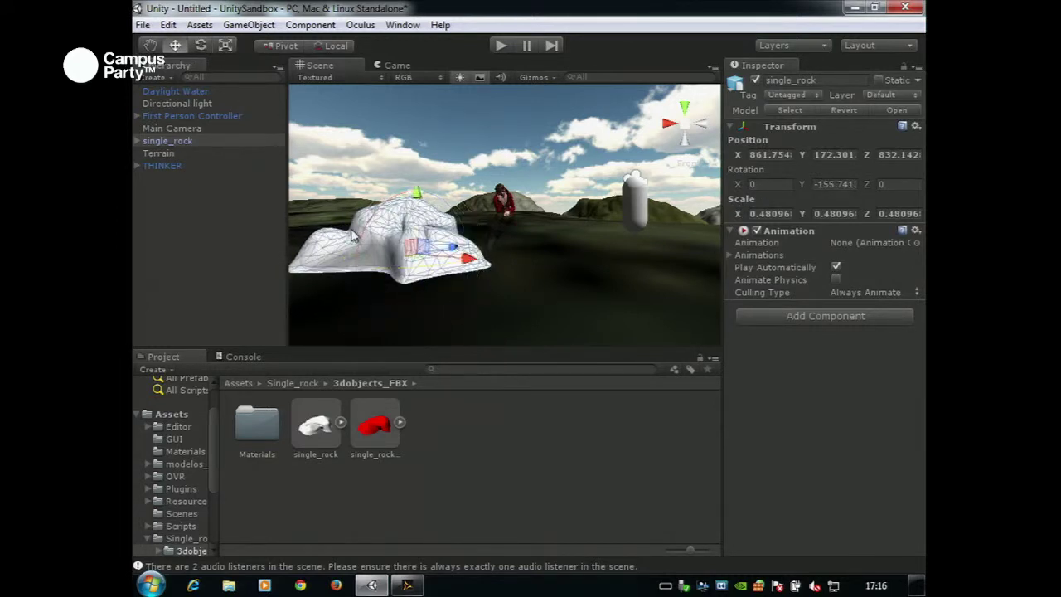
pyautogui.moveTo(475, 262); pyautogui.dragTo(539, 189)
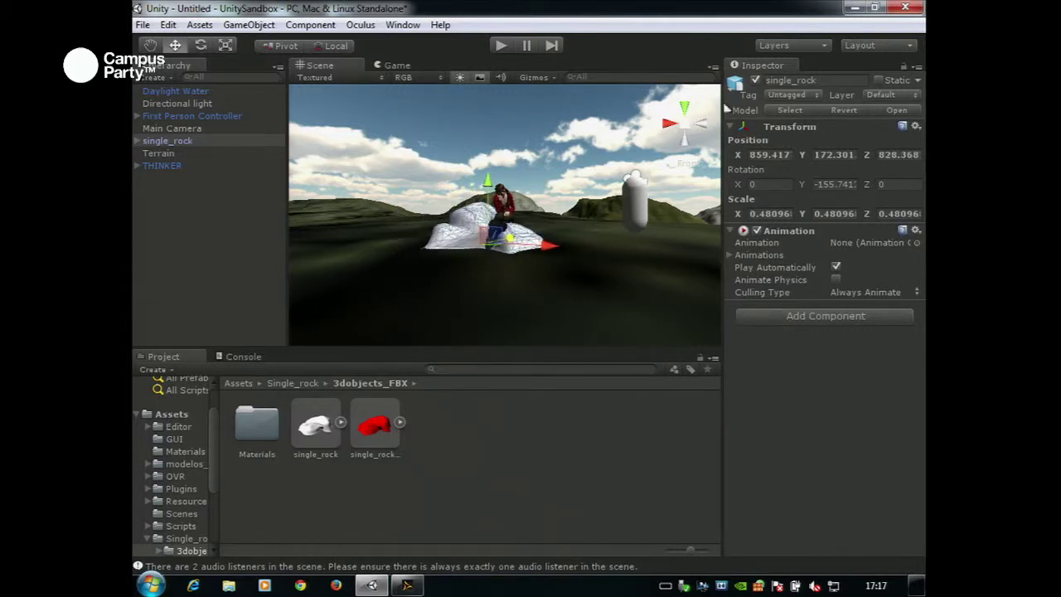
pyautogui.click(686, 109)
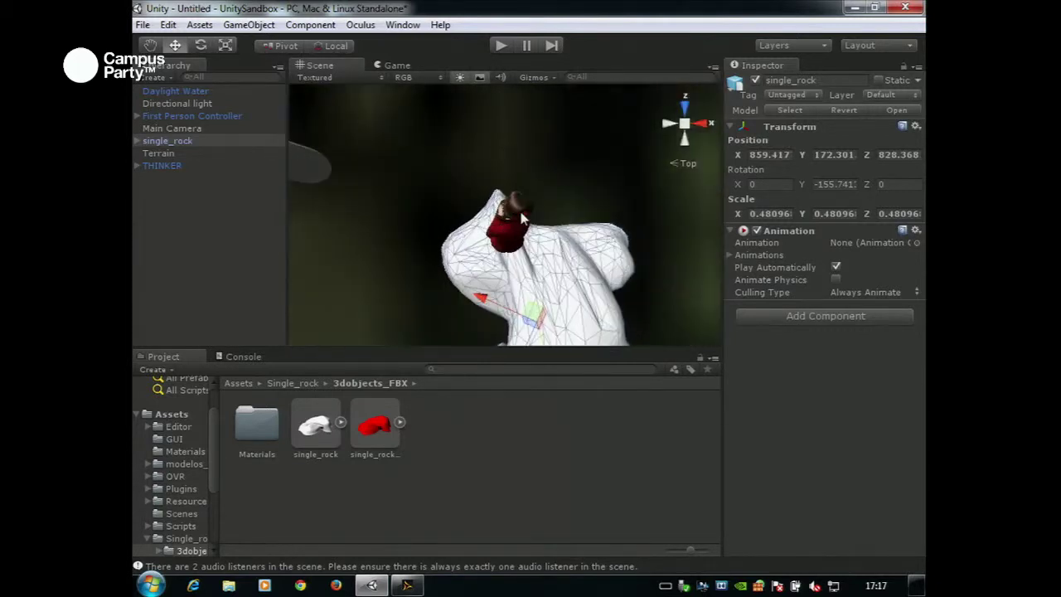
pyautogui.click(502, 45)
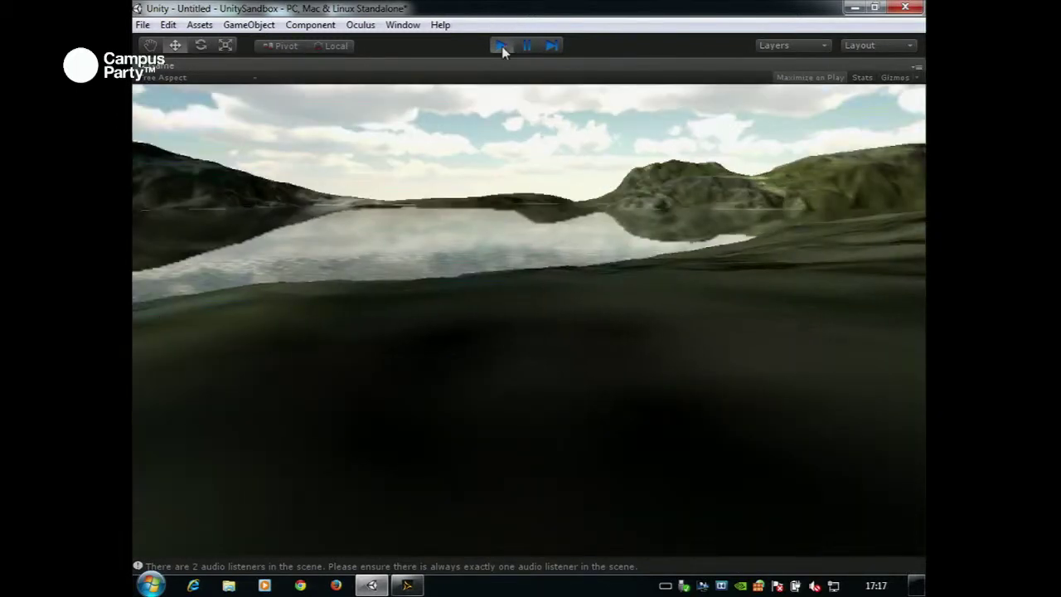
pyautogui.click(500, 44)
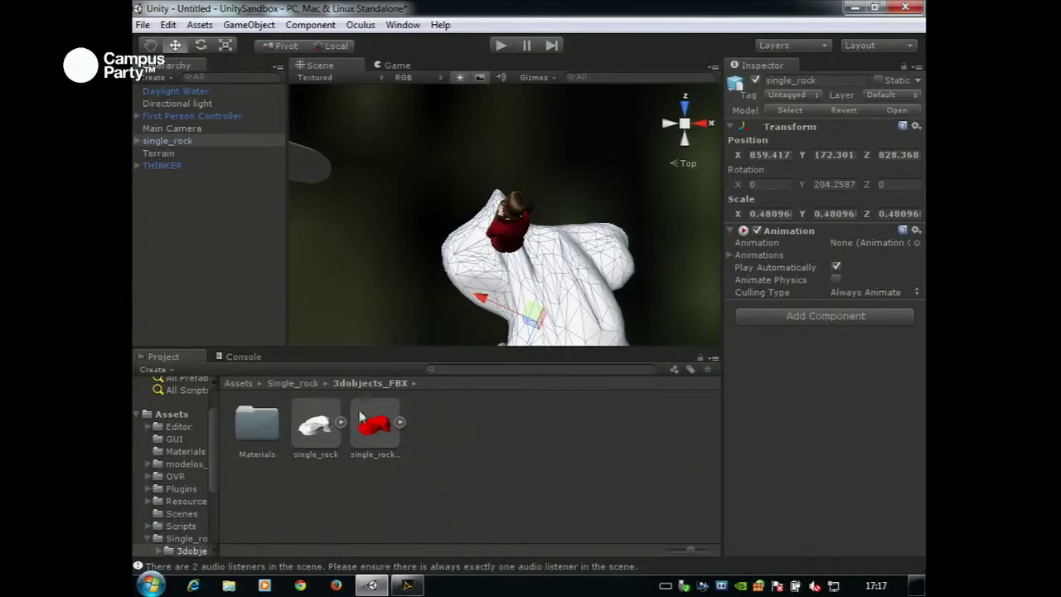
# Step: Try rock materials from the 3dobjects_FBX Materials folder on single_rock, leaving the light grey one applied, and test-run the scene
pyautogui.doubleClick(258, 433)
pyautogui.moveTo(306, 427); pyautogui.dragTo(558, 278)
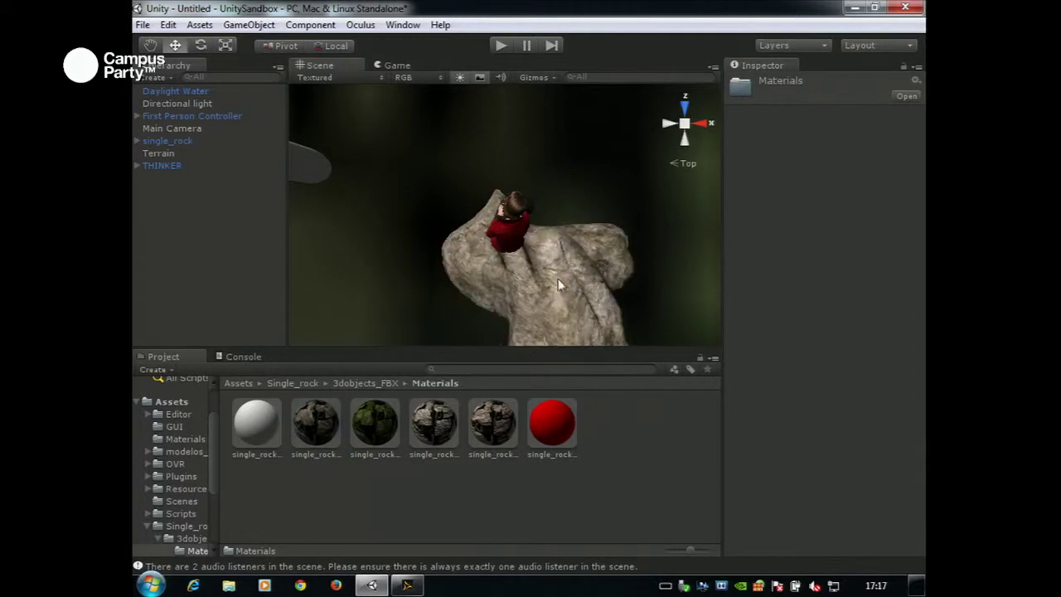
pyautogui.moveTo(454, 430); pyautogui.dragTo(572, 282)
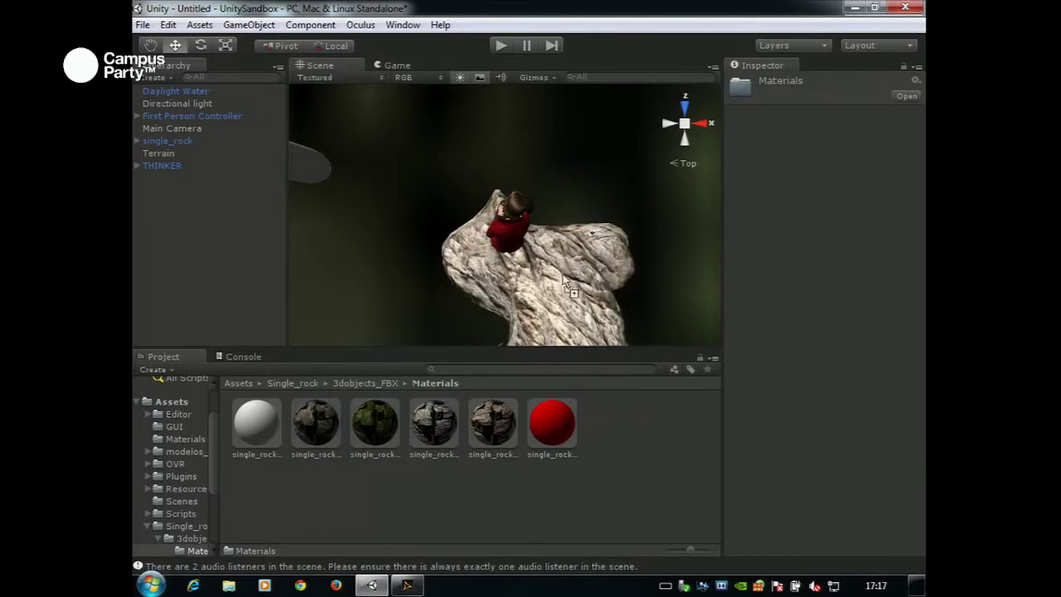
pyautogui.click(512, 46)
pyautogui.click(512, 48)
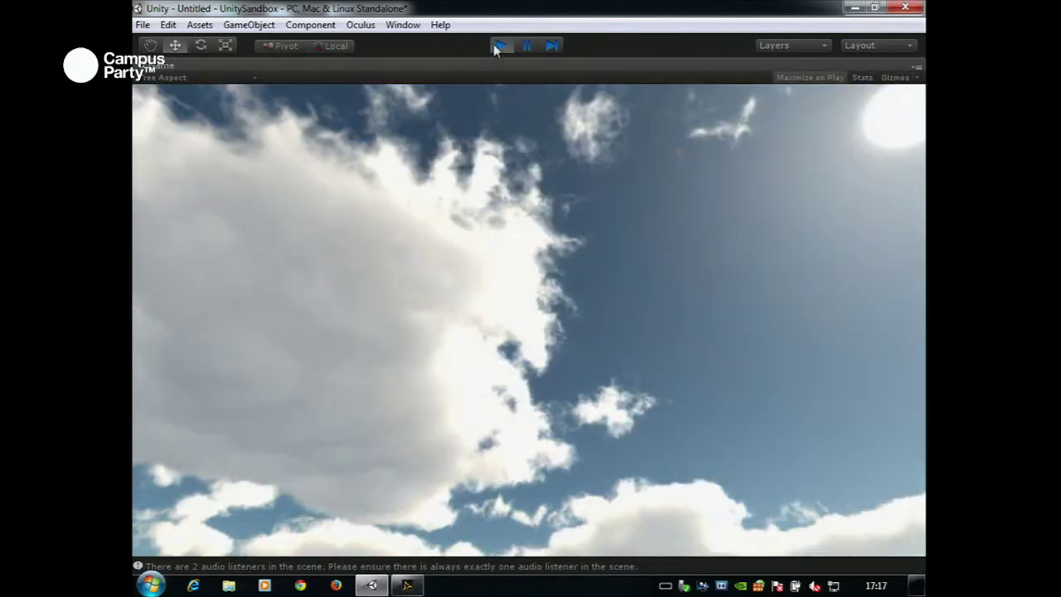
pyautogui.hotkey('ctrl', 'p')
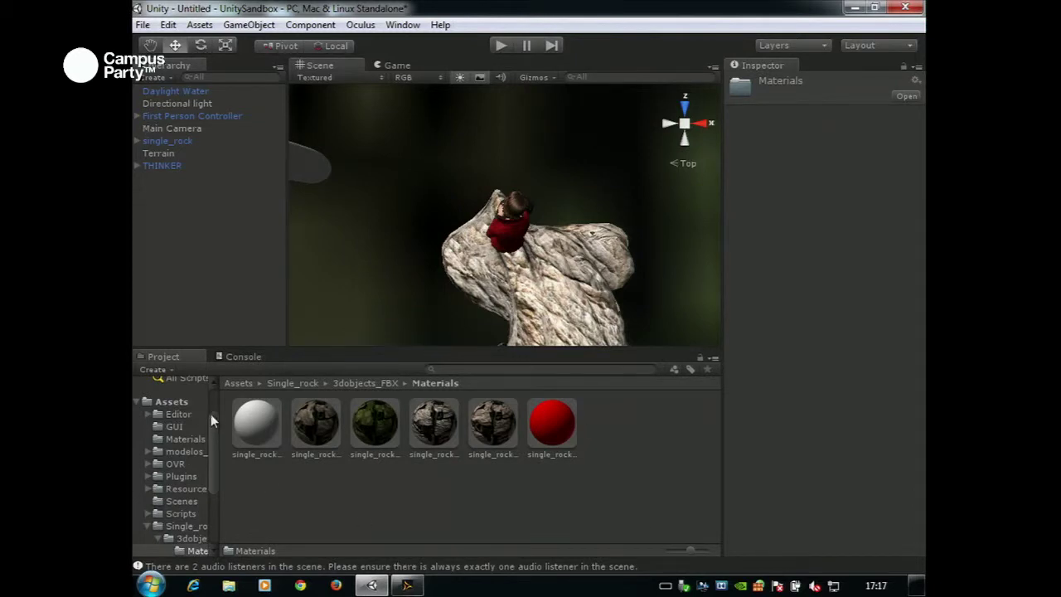
# Step: Place the gracon dragon model from modelos_teslein on the terrain near the rock, at about X 869, Y 172, Z 839
pyautogui.click(186, 450)
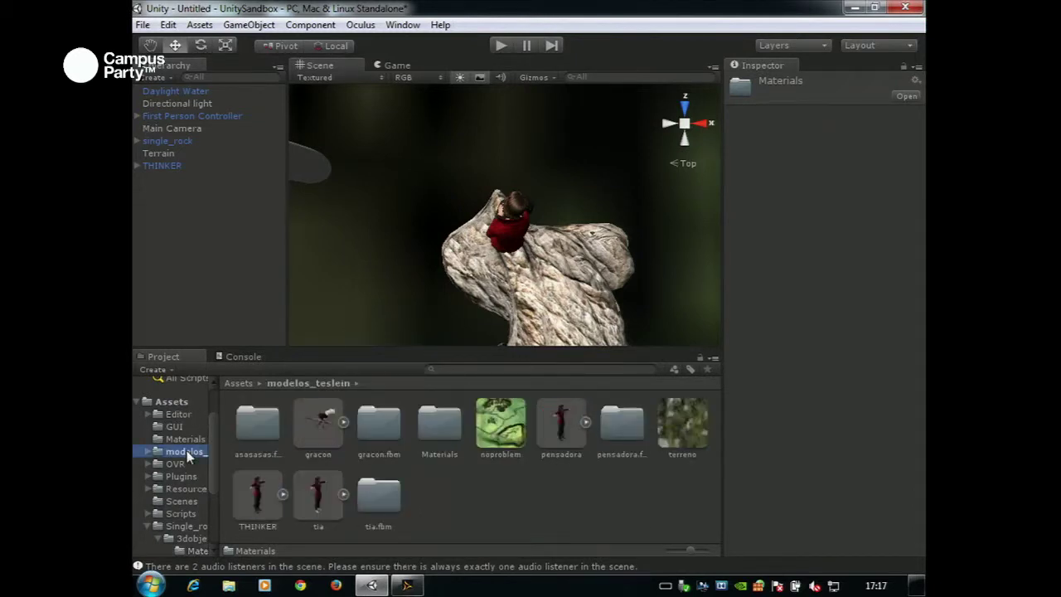
pyautogui.click(316, 439)
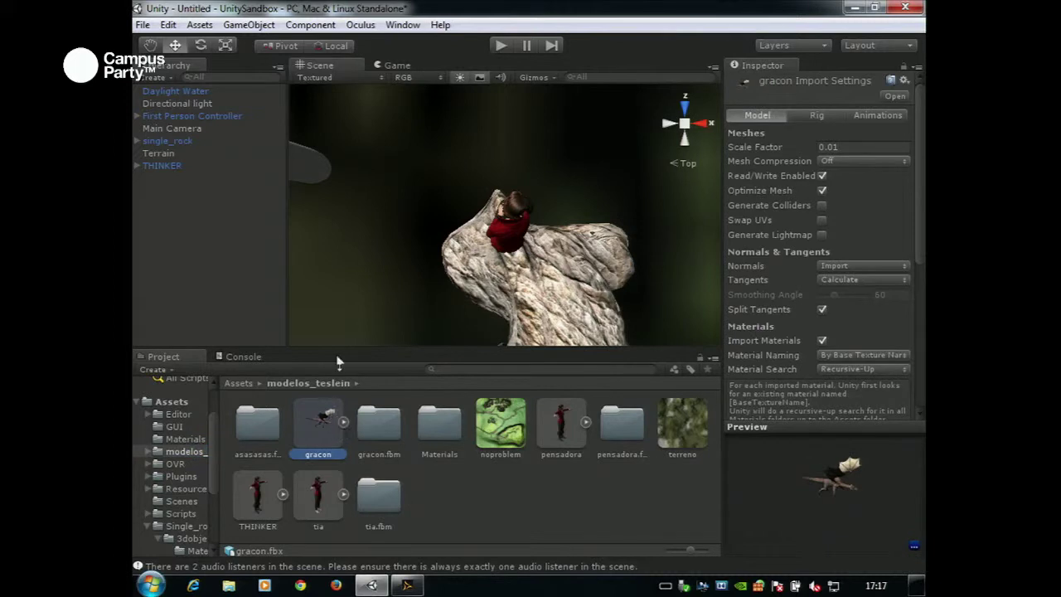
pyautogui.scroll(-5, 354, 316)
pyautogui.scroll(-1, 354, 329)
pyautogui.moveTo(319, 421); pyautogui.dragTo(632, 138)
pyautogui.scroll(-2, 578, 181)
pyautogui.keyDown('alt'); pyautogui.moveTo(578, 181); pyautogui.dragTo(580, 126); pyautogui.keyUp('alt')
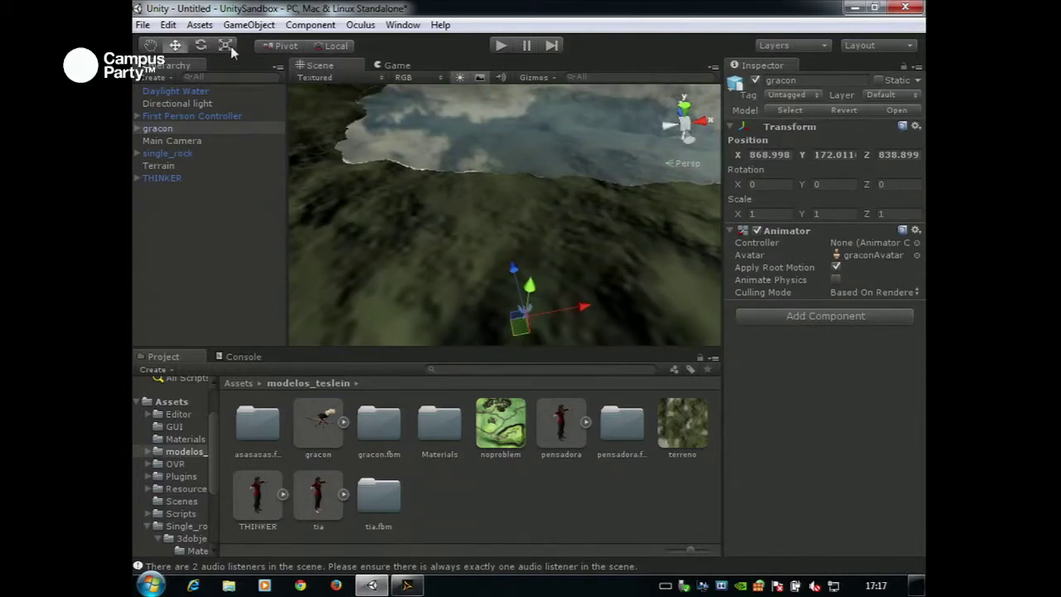
# Step: Enlarge the gracon dragon uniformly to a scale of about 15.8
pyautogui.click(225, 44)
pyautogui.moveTo(537, 326); pyautogui.dragTo(626, 240)
pyautogui.moveTo(535, 316); pyautogui.dragTo(588, 274)
# Step: Rotate the gracon dragon to a Y rotation of about 230 and test-run the scene
pyautogui.press('e')
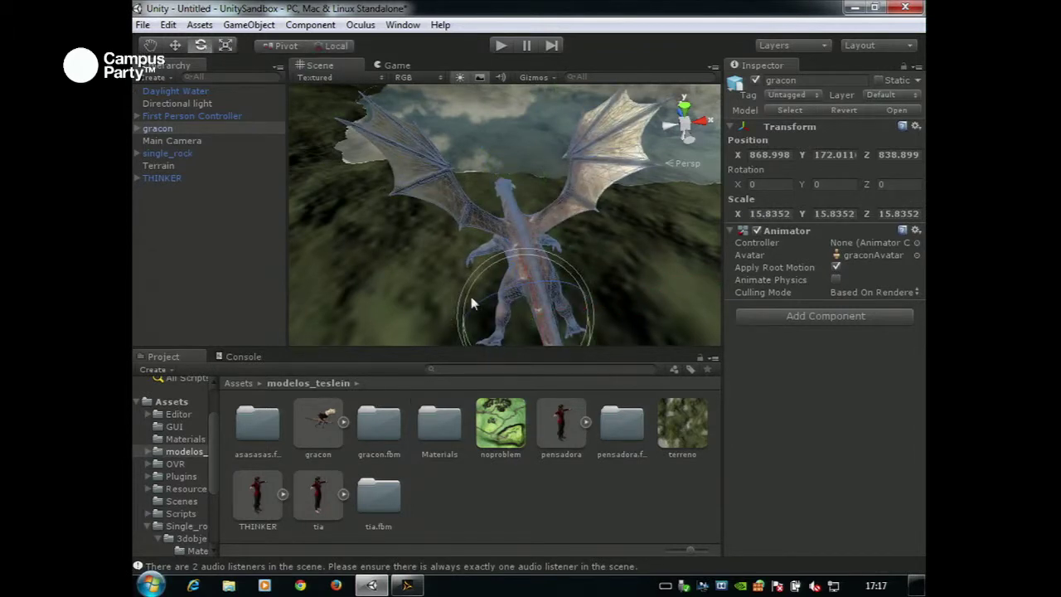
pyautogui.moveTo(476, 312); pyautogui.dragTo(595, 214)
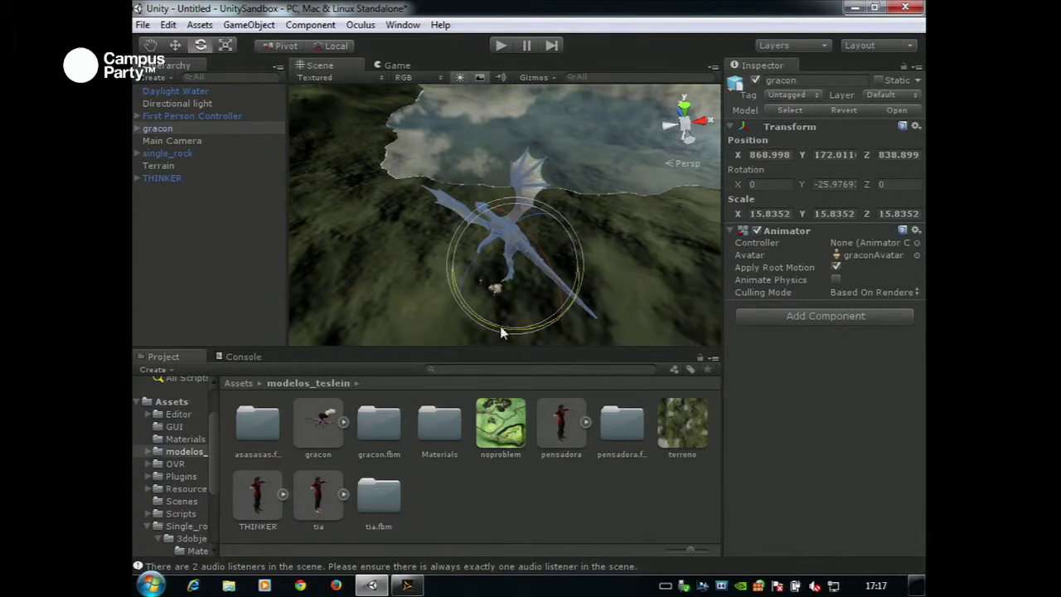
pyautogui.moveTo(500, 333); pyautogui.dragTo(612, 248)
pyautogui.hotkey('ctrl', 'p')
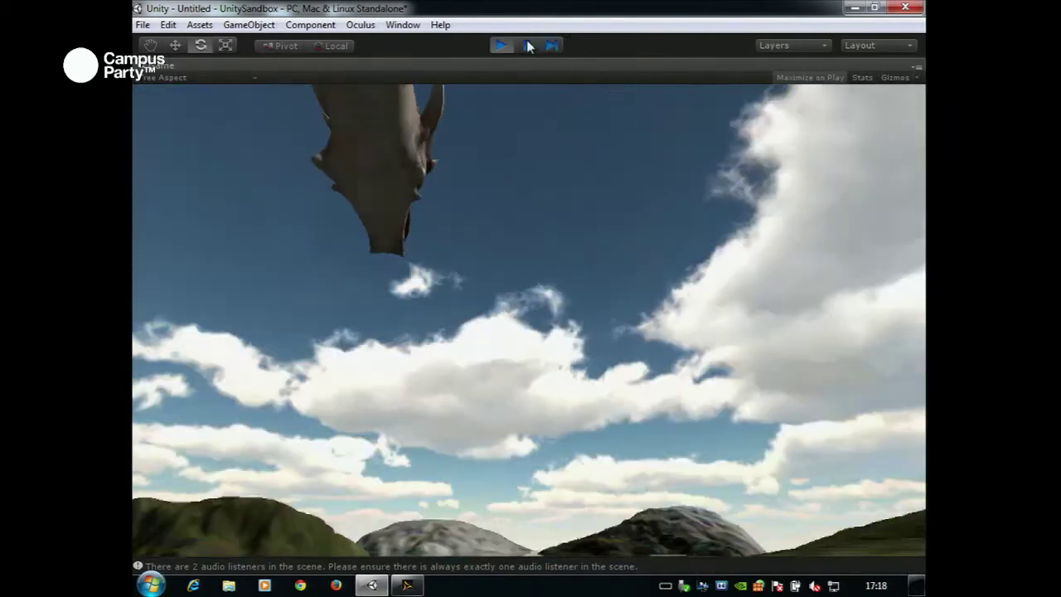
pyautogui.click(501, 45)
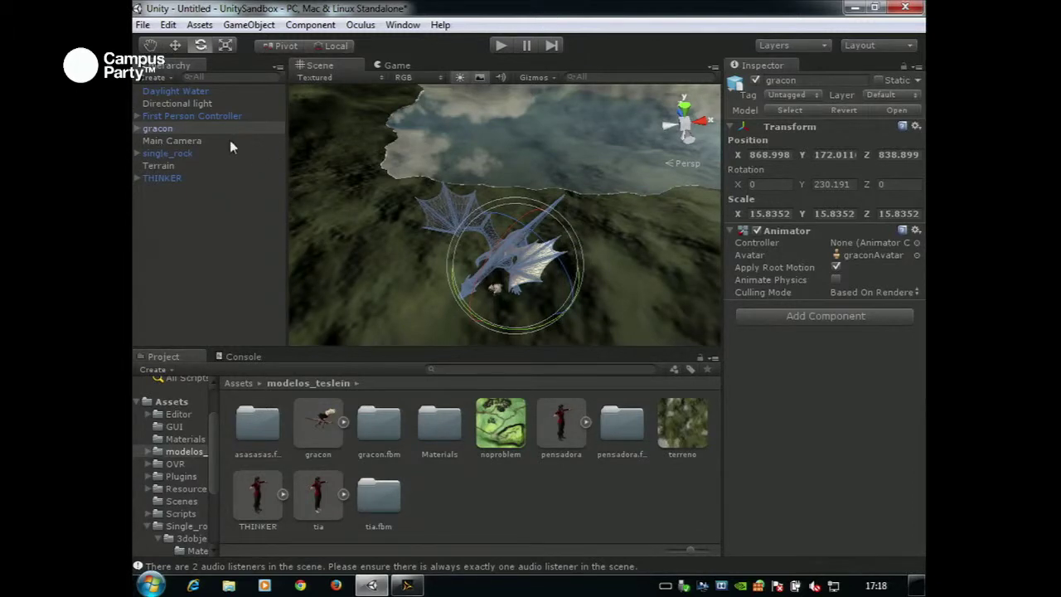
# Step: Place the OVRPlayerController prefab from OVR's Prefabs folder near the dragon and raise it above the terrain to about Y 174.5
pyautogui.click(184, 116)
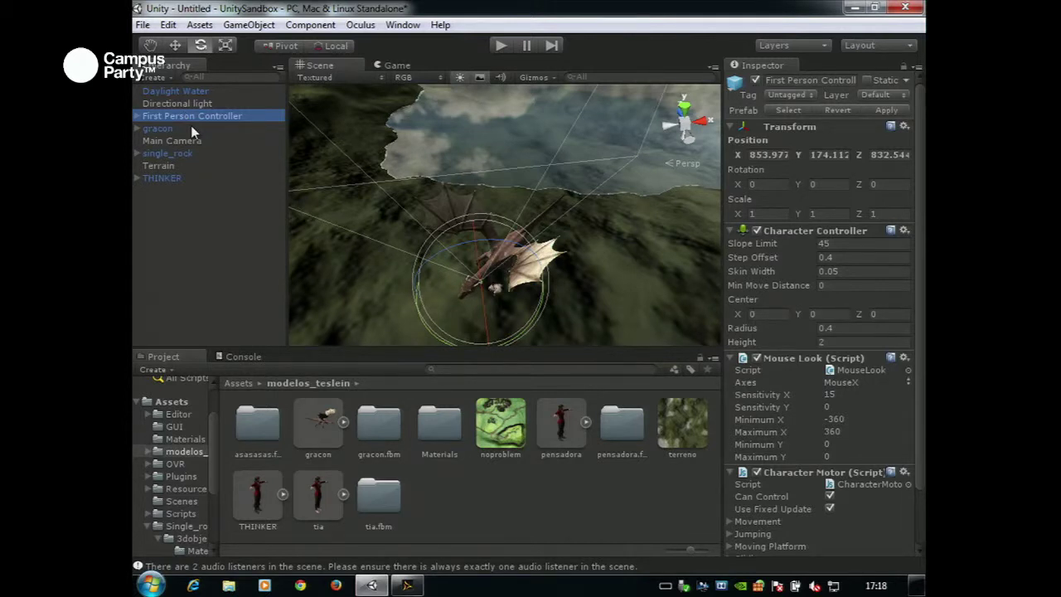
pyautogui.click(176, 464)
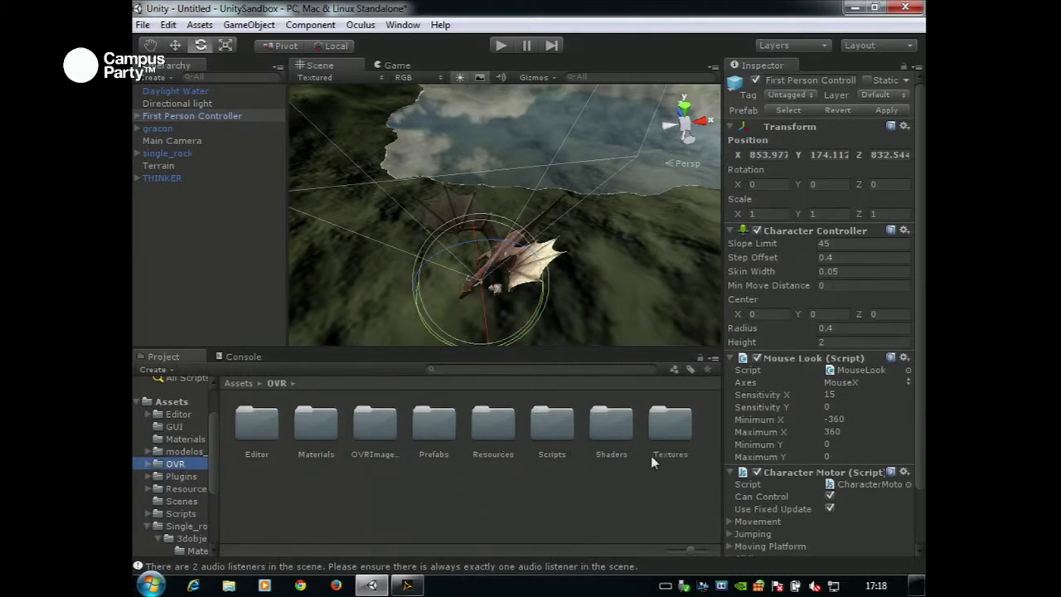
pyautogui.doubleClick(448, 439)
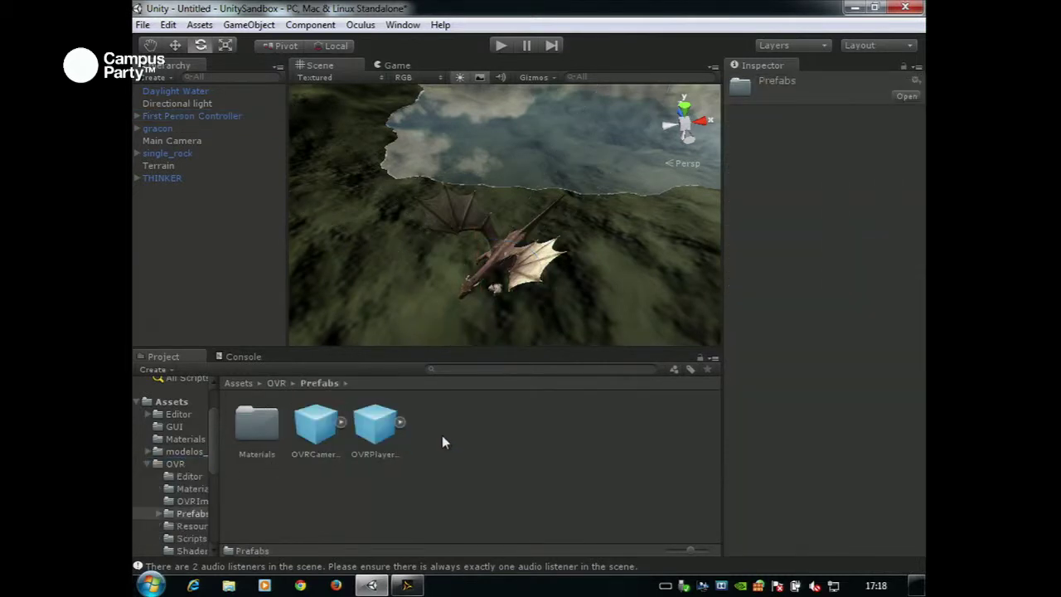
pyautogui.click(372, 441)
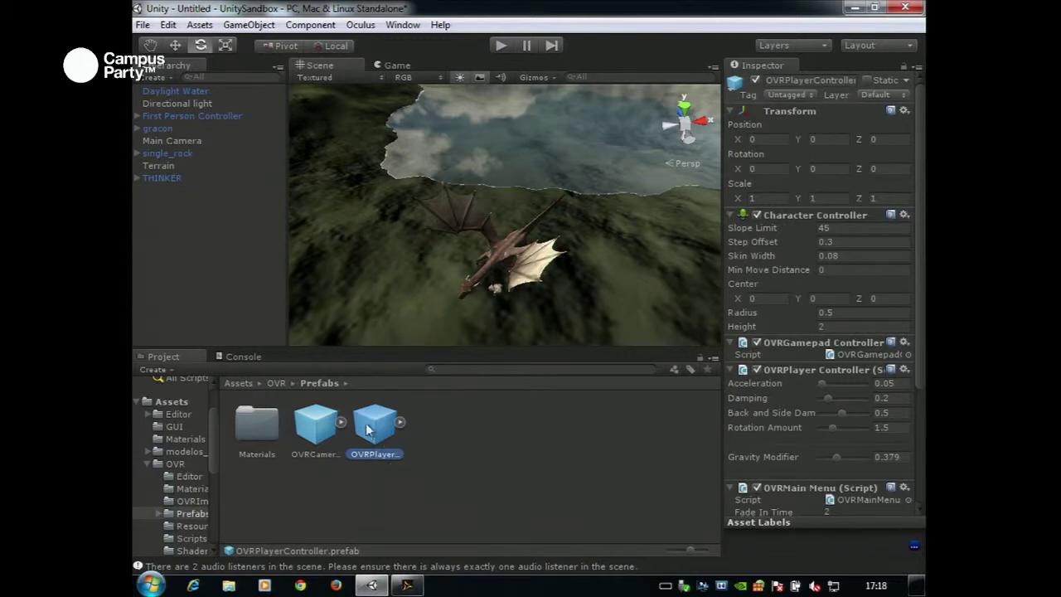
pyautogui.moveTo(440, 312); pyautogui.dragTo(441, 308)
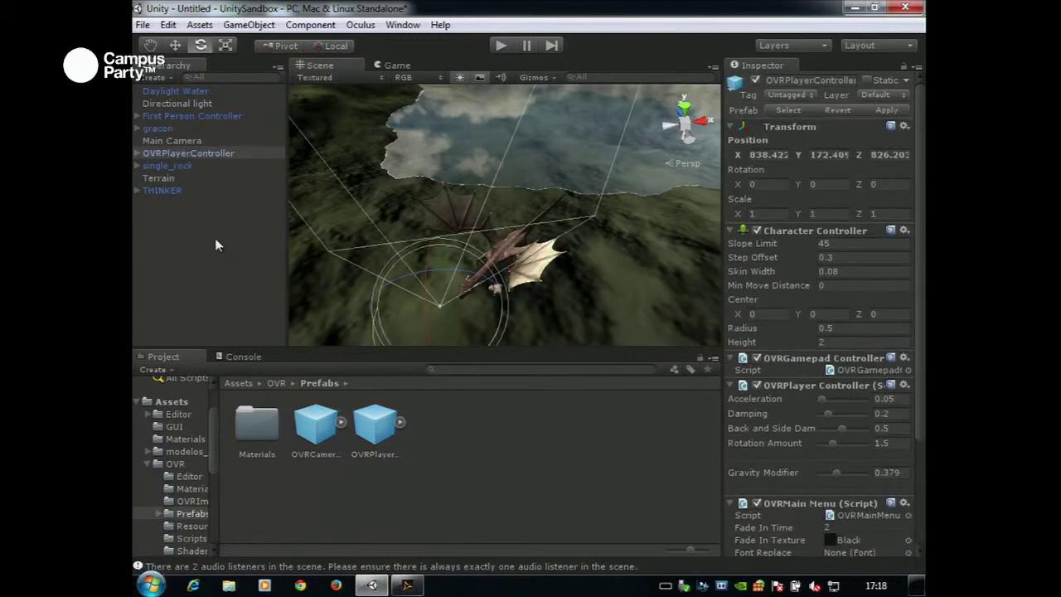
pyautogui.doubleClick(171, 153)
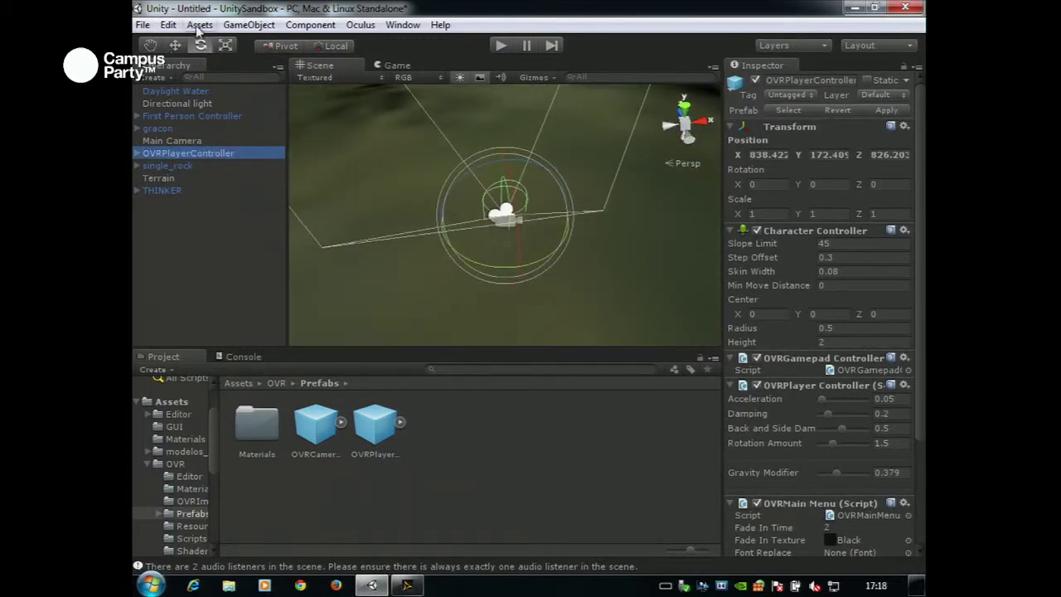
pyautogui.click(179, 45)
pyautogui.moveTo(510, 165); pyautogui.dragTo(510, 95)
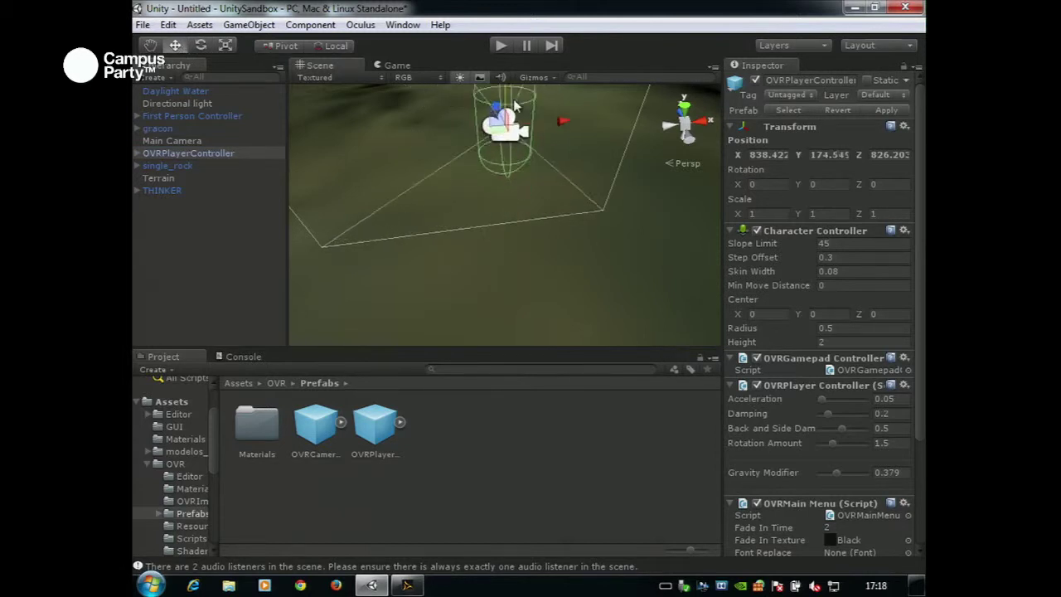
# Step: Delete the First Person Controller from the scene and start a test run with the OVRPlayerController
pyautogui.rightClick(168, 115)
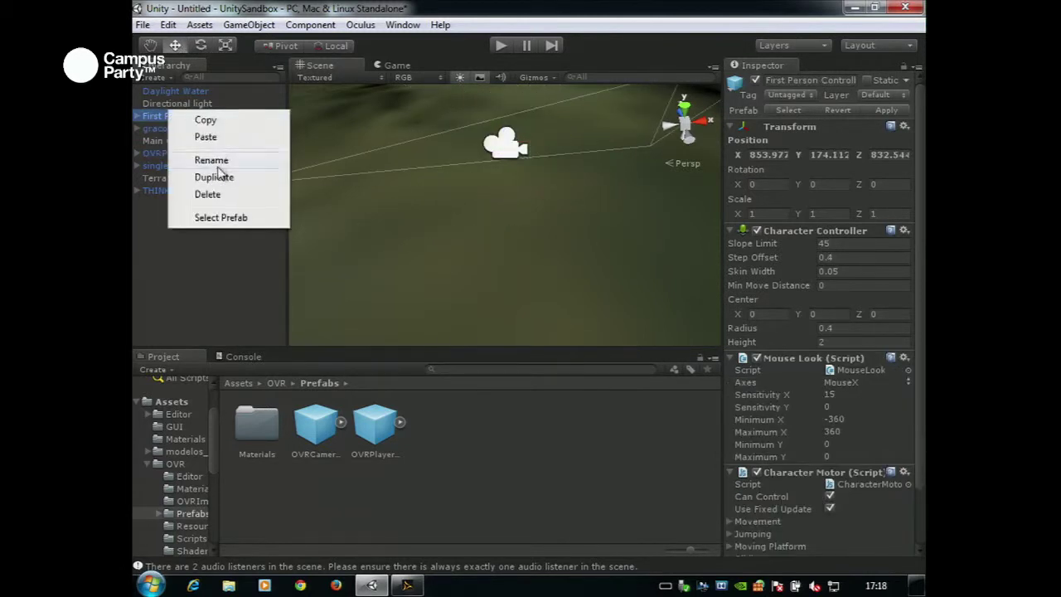
pyautogui.click(209, 194)
pyautogui.click(504, 45)
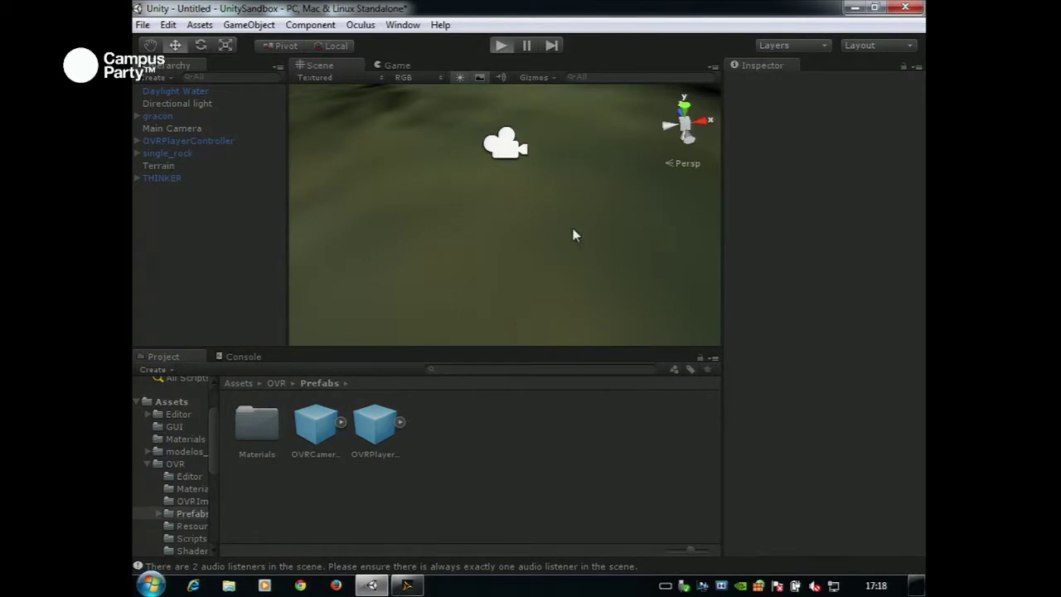